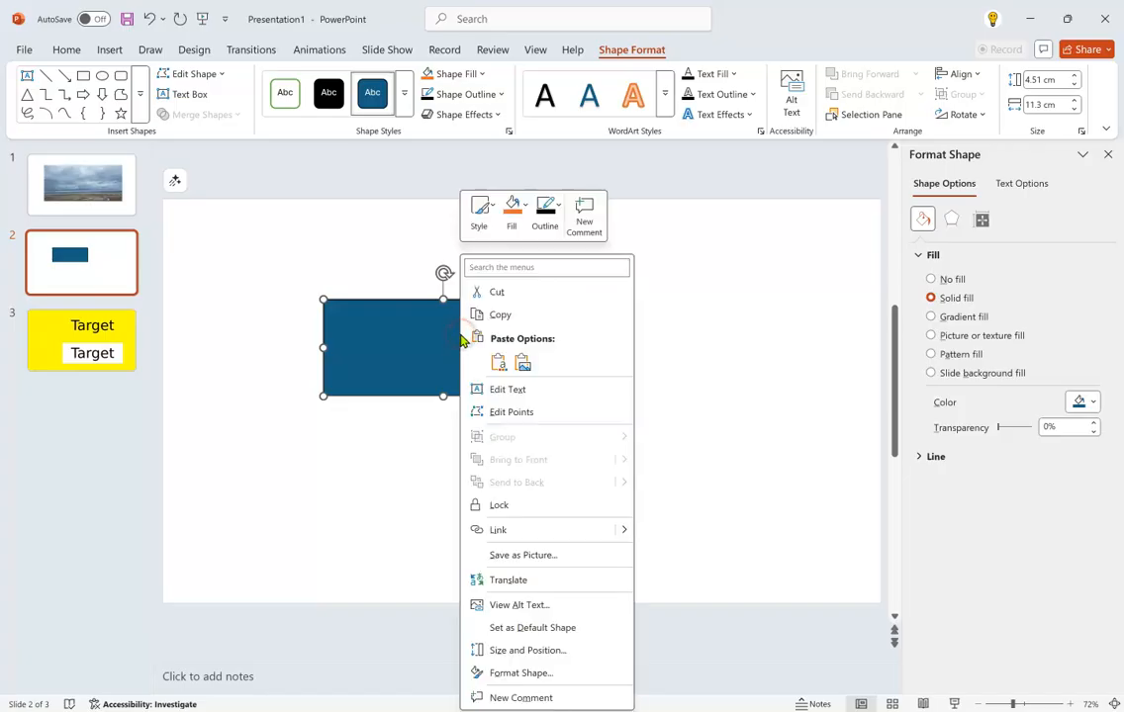
Add the text "Home" inside the blue rectangle and format it as bold 72 pt
{"action": "left_click", "coordinate": [508, 389]}
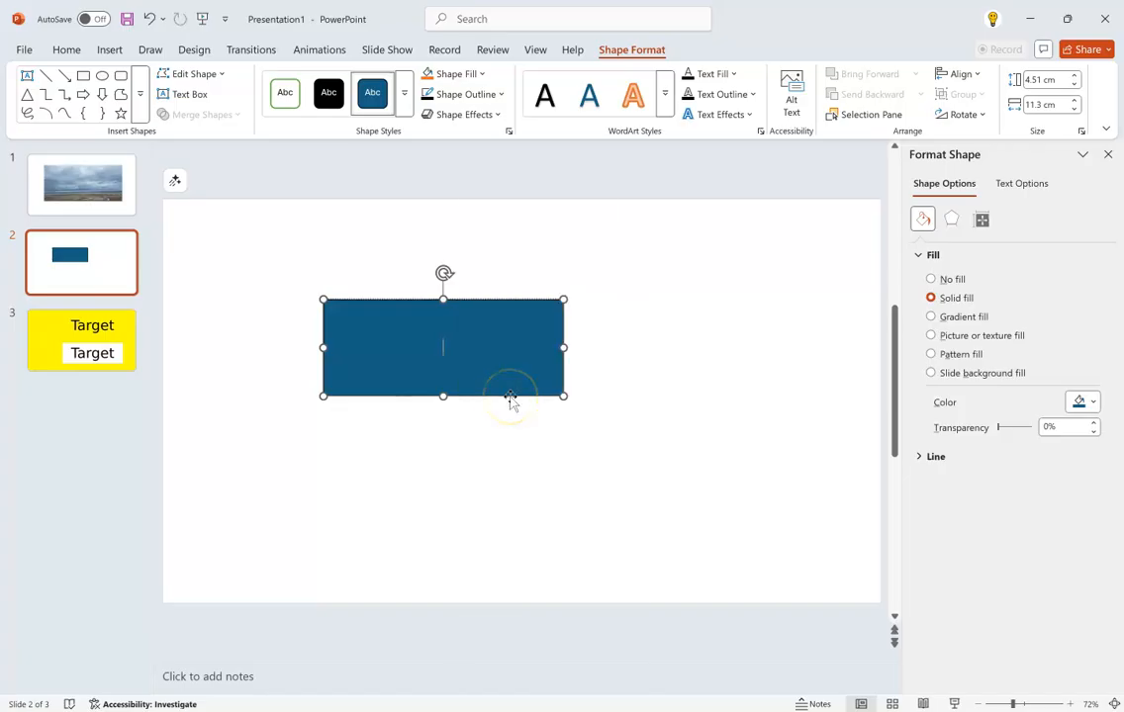
{"action": "type", "text": "Home"}
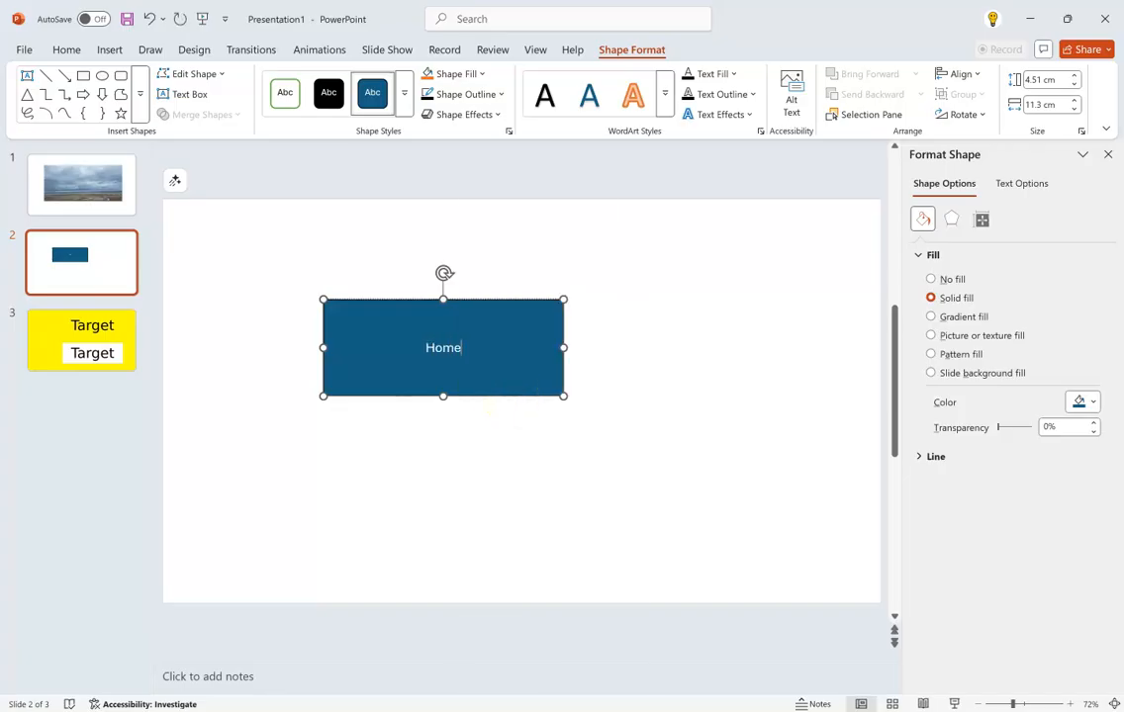
{"action": "double_click", "coordinate": [432, 354]}
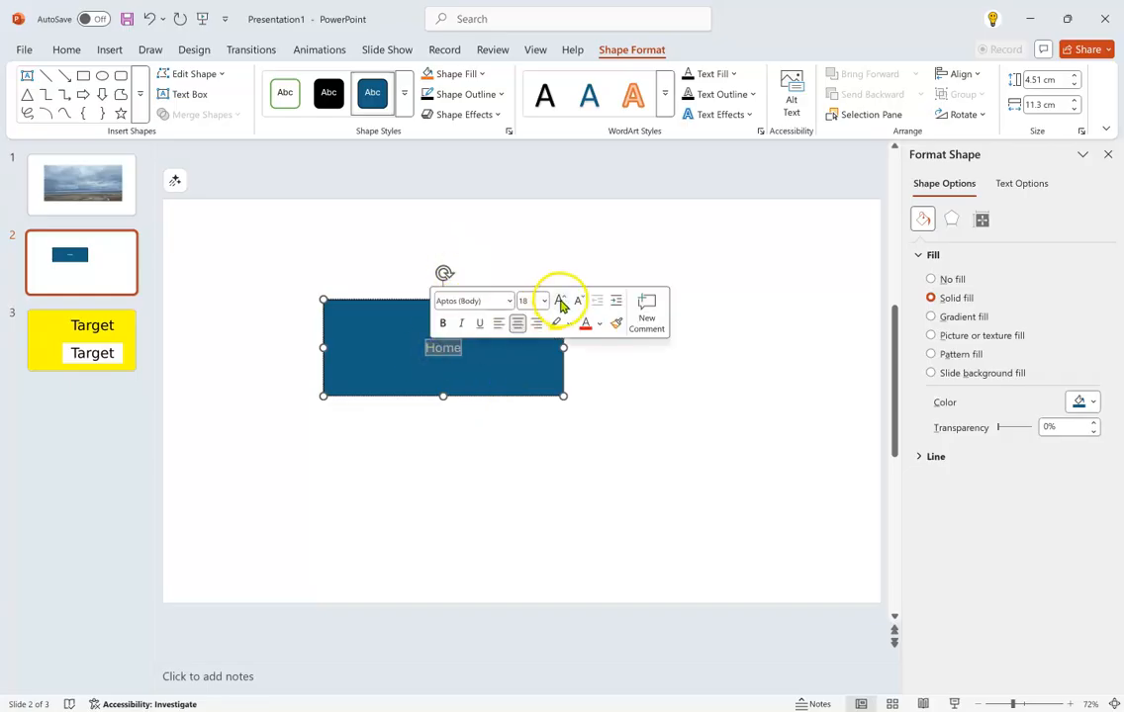
{"action": "left_click", "coordinate": [562, 299]}
{"action": "left_click", "coordinate": [562, 299]}
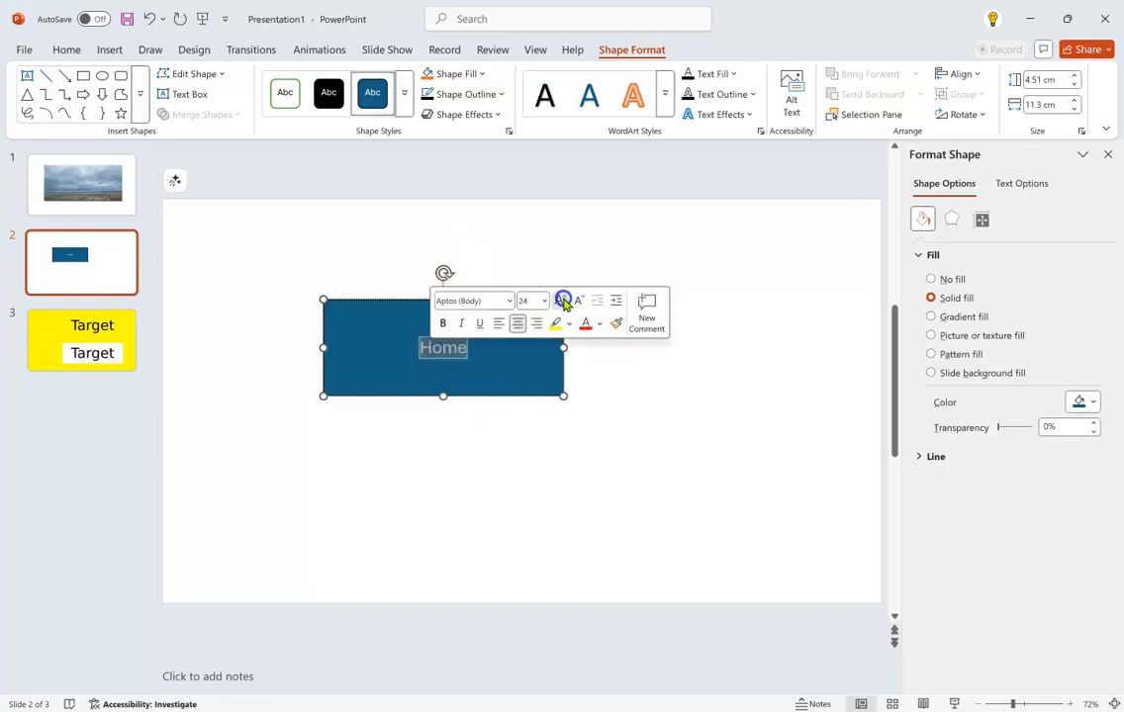
{"action": "left_click", "coordinate": [562, 300]}
{"action": "left_click", "coordinate": [562, 300]}
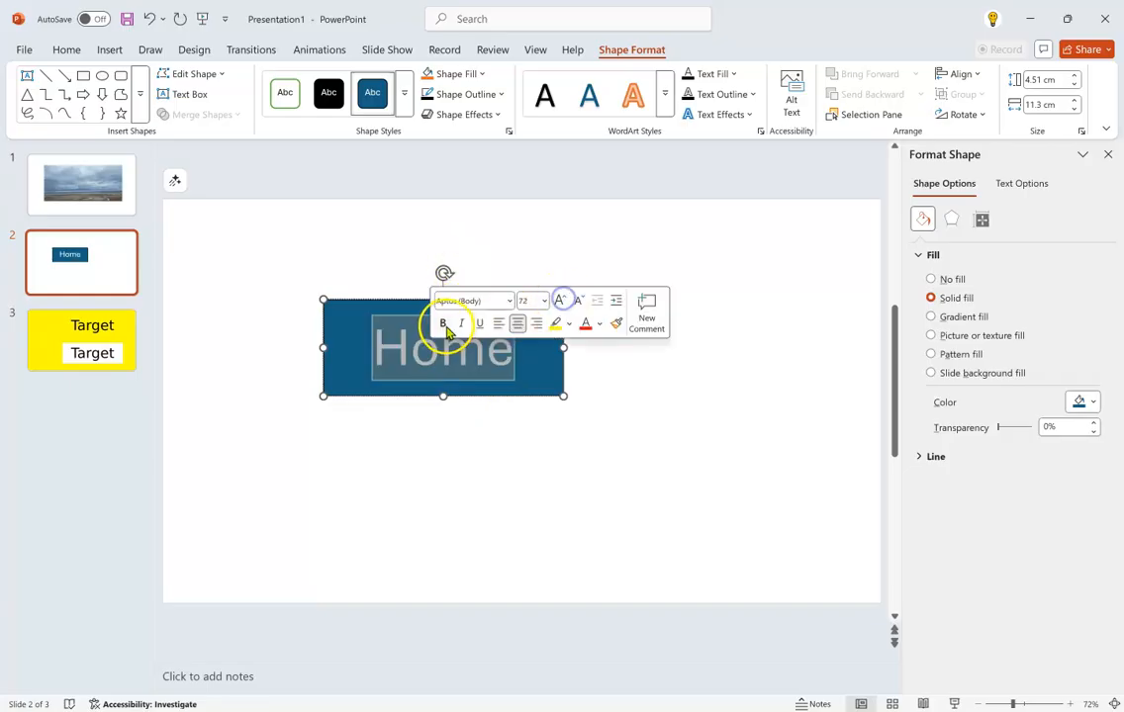
{"action": "left_click", "coordinate": [444, 326]}
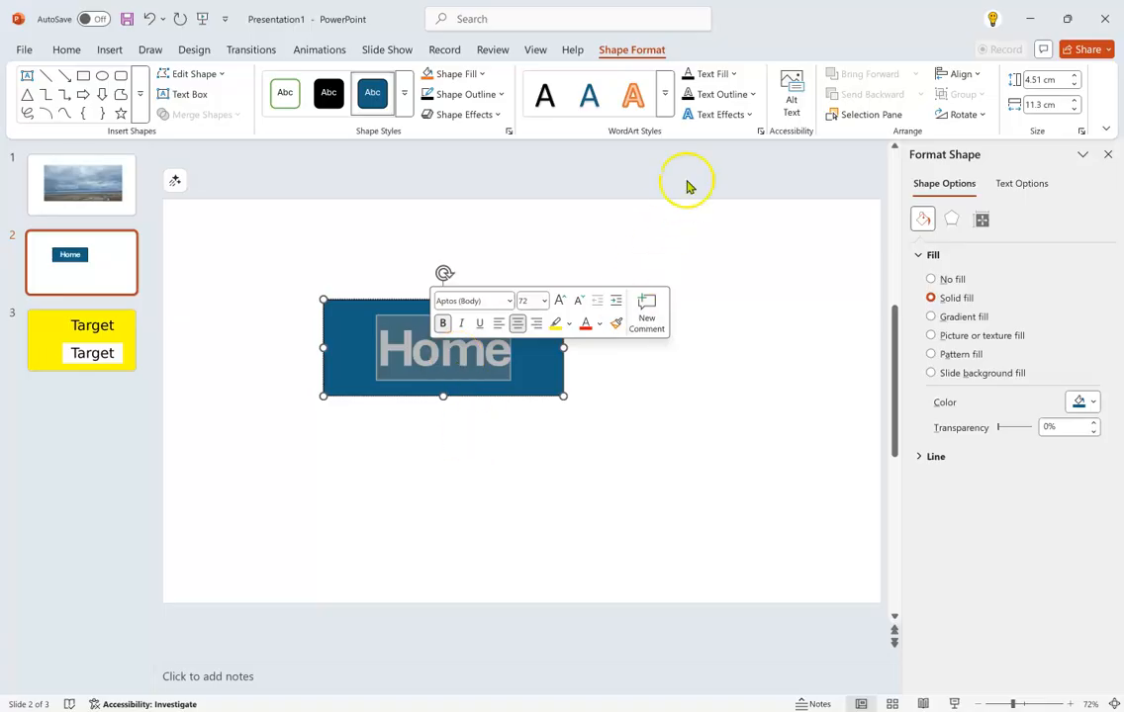
Give the "Home" text a black outline with a 3 pt weight
{"action": "left_click", "coordinate": [751, 95]}
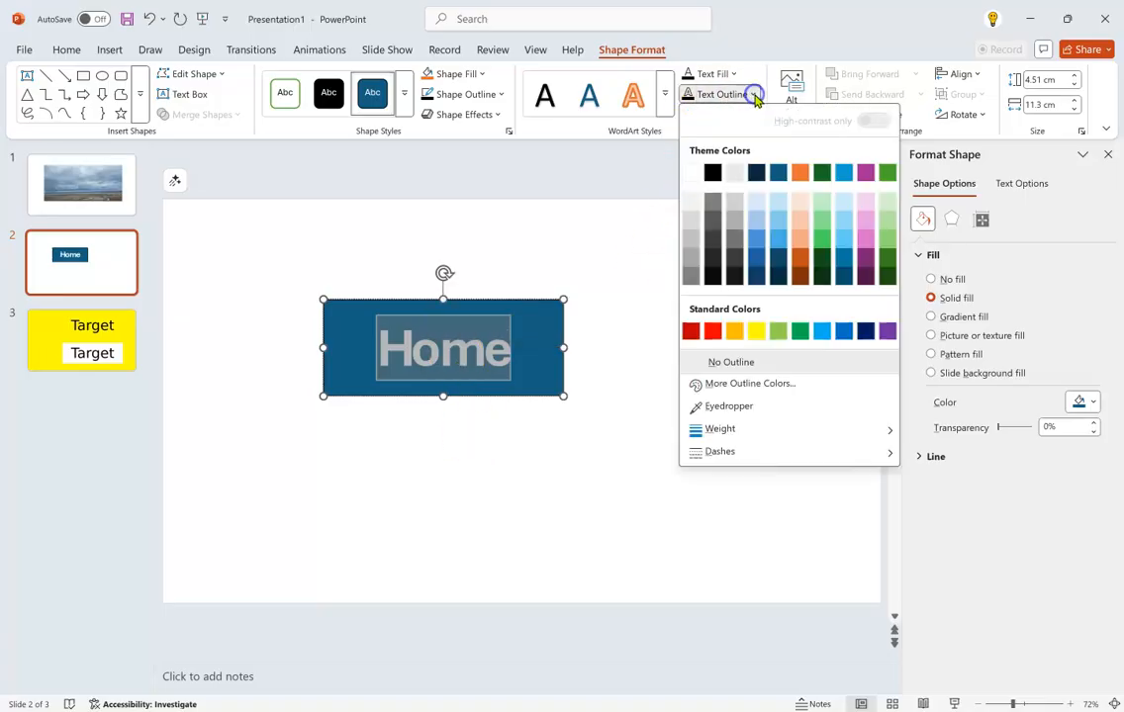
{"action": "left_click", "coordinate": [715, 171]}
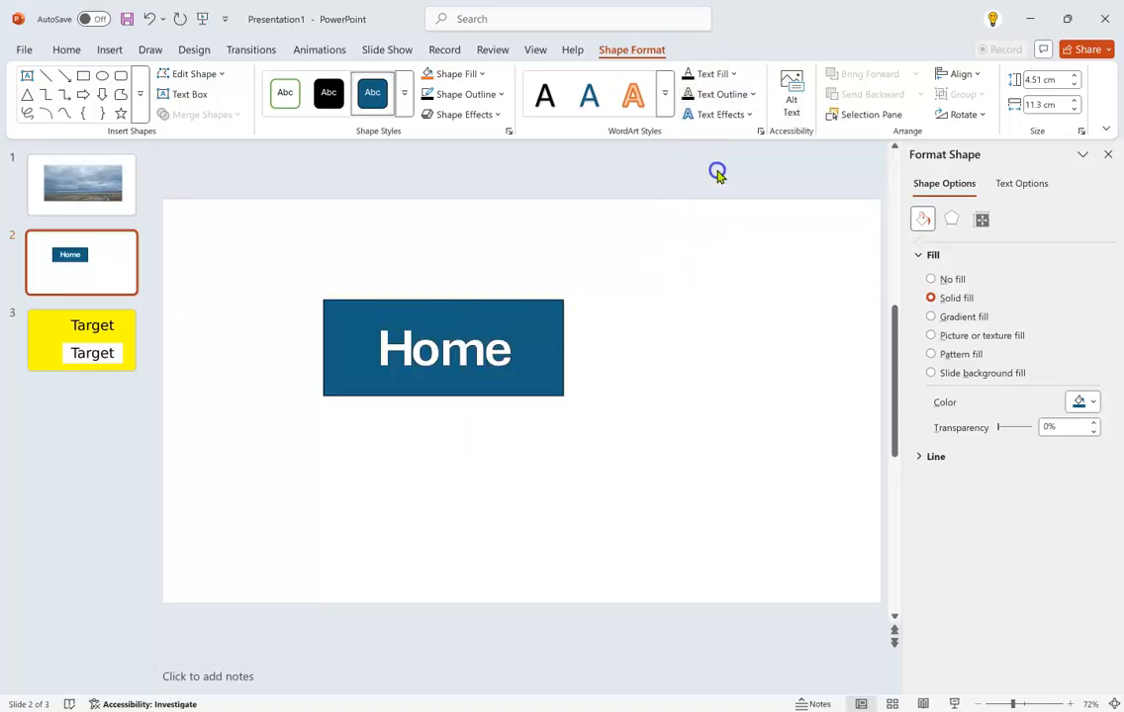
{"action": "left_click", "coordinate": [752, 95]}
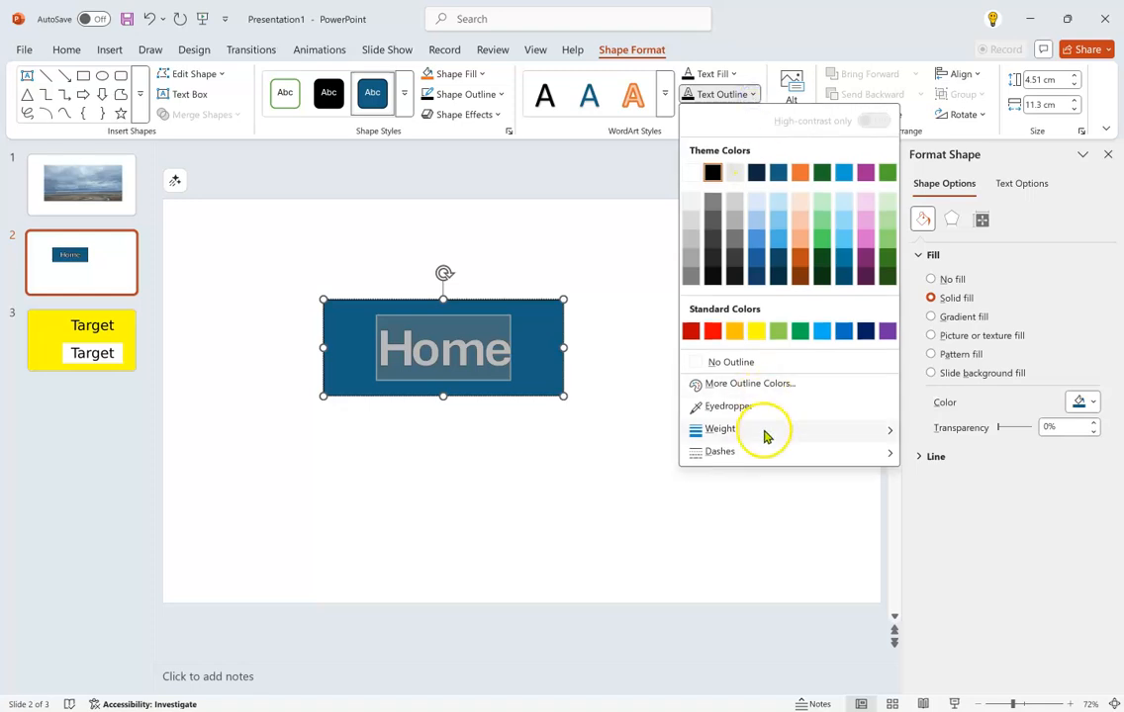
{"action": "mouse_move", "coordinate": [757, 436]}
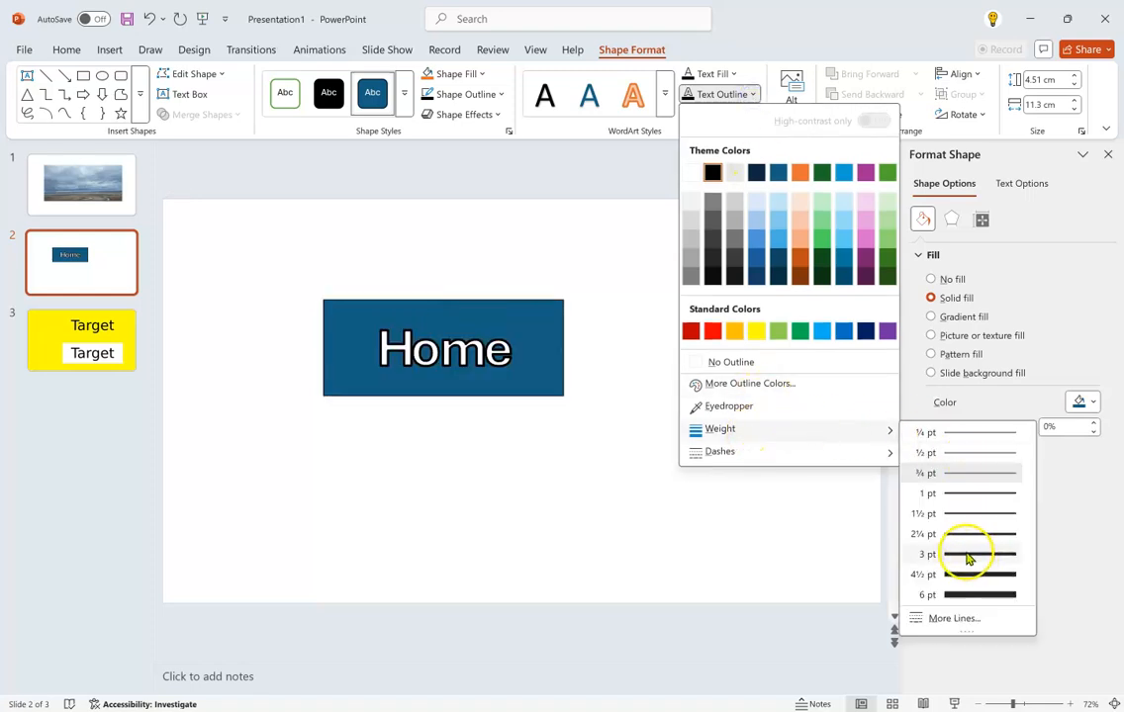
{"action": "left_click", "coordinate": [966, 554]}
{"action": "left_click", "coordinate": [614, 514]}
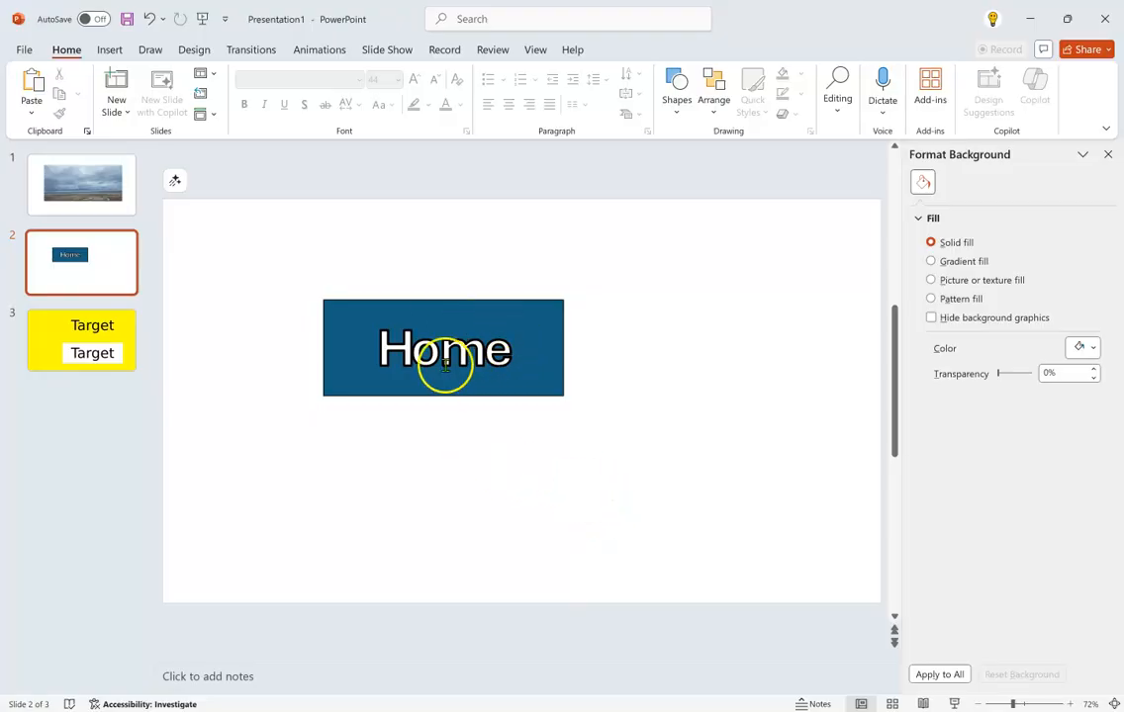
Set the outline weight of the blue rectangle to 3 pt
{"action": "left_click", "coordinate": [480, 315]}
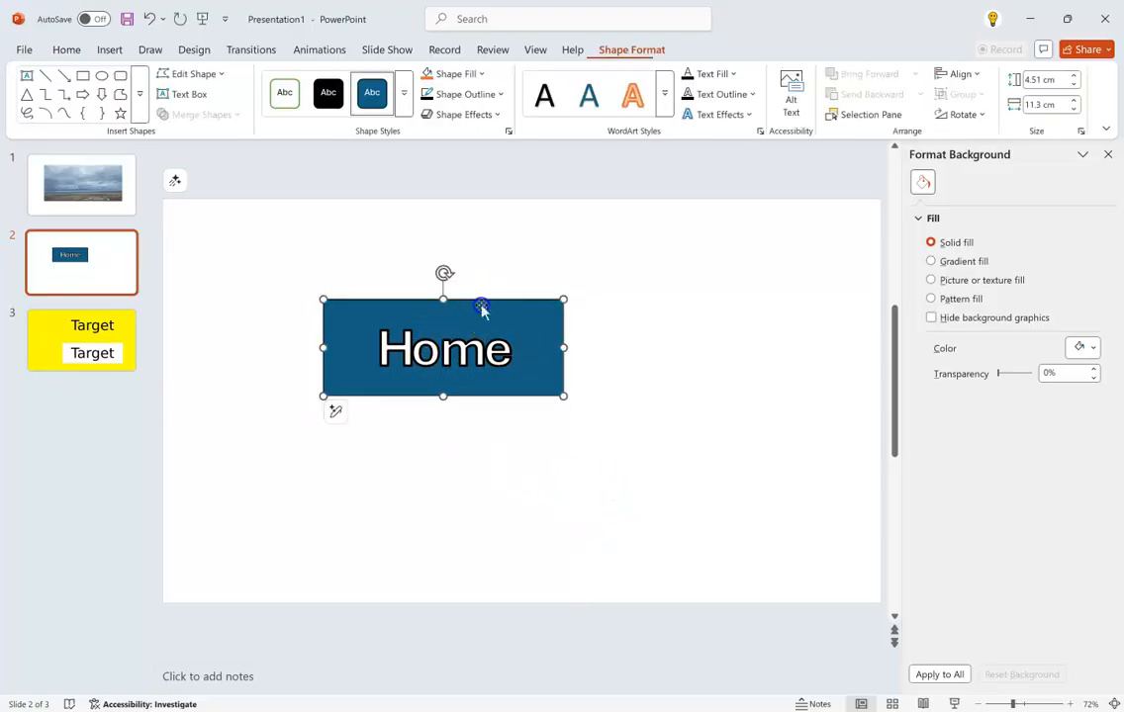
{"action": "left_click", "coordinate": [500, 94]}
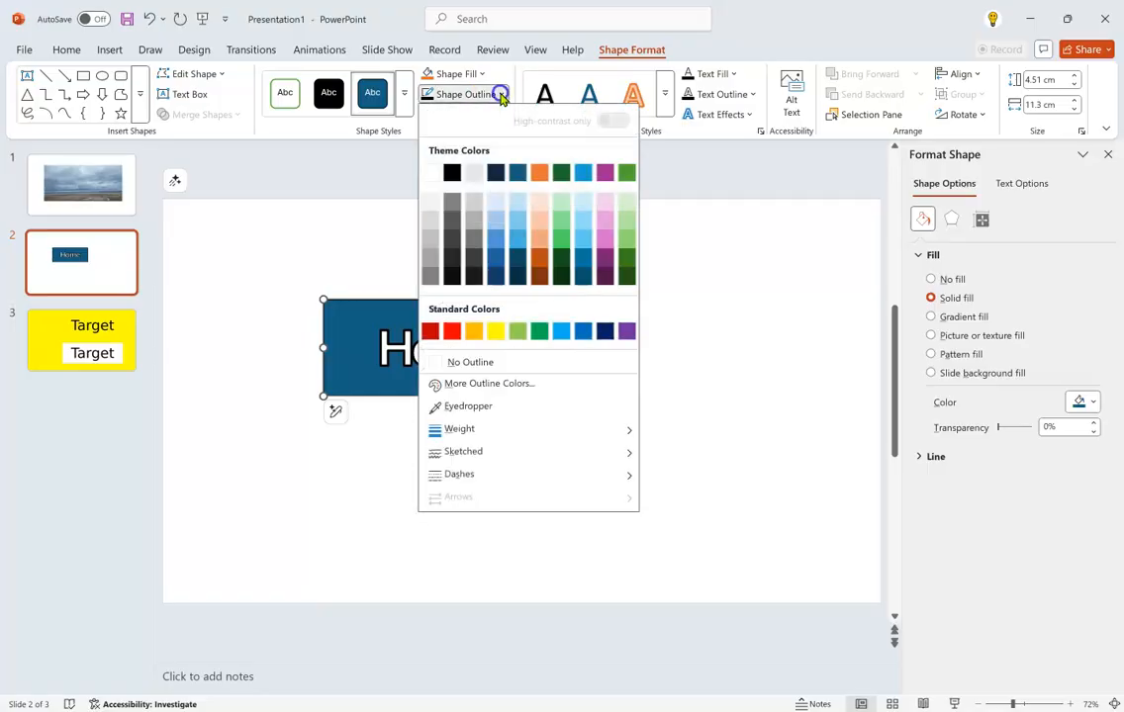
{"action": "mouse_move", "coordinate": [586, 439]}
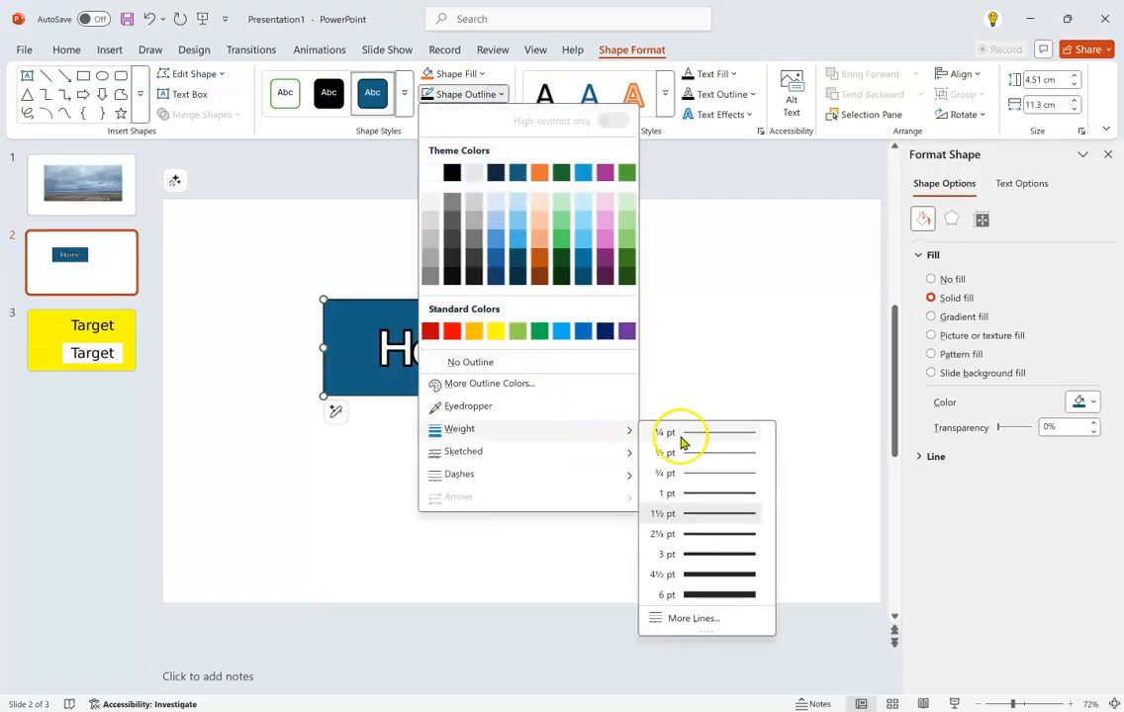
{"action": "left_click", "coordinate": [723, 551]}
{"action": "left_click", "coordinate": [658, 521]}
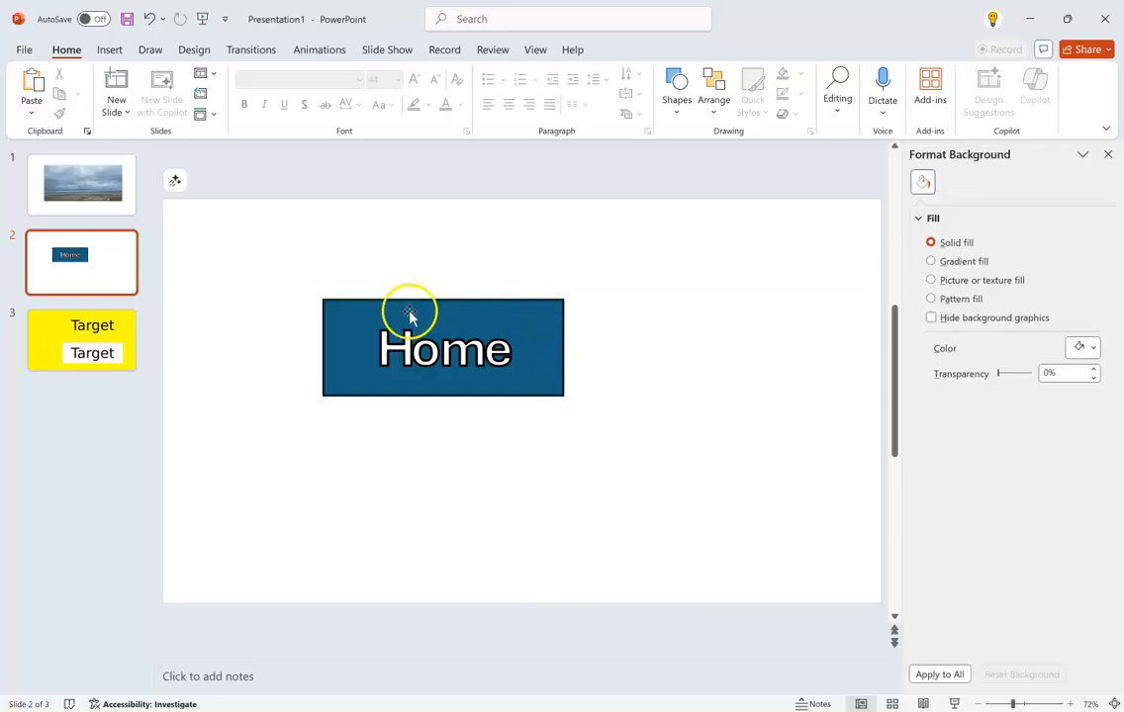
Apply the purple filled theme style with a dark outline to the "Home" rectangle
{"action": "left_click", "coordinate": [465, 305]}
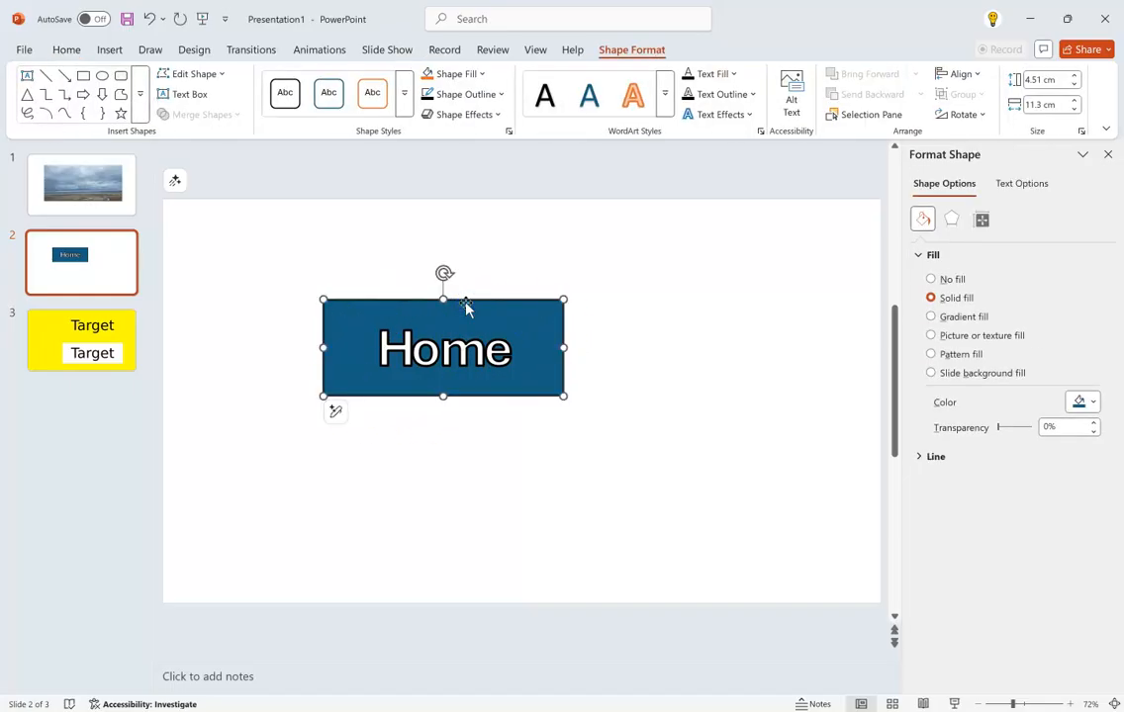
{"action": "double_click", "coordinate": [618, 53]}
{"action": "left_click", "coordinate": [405, 116]}
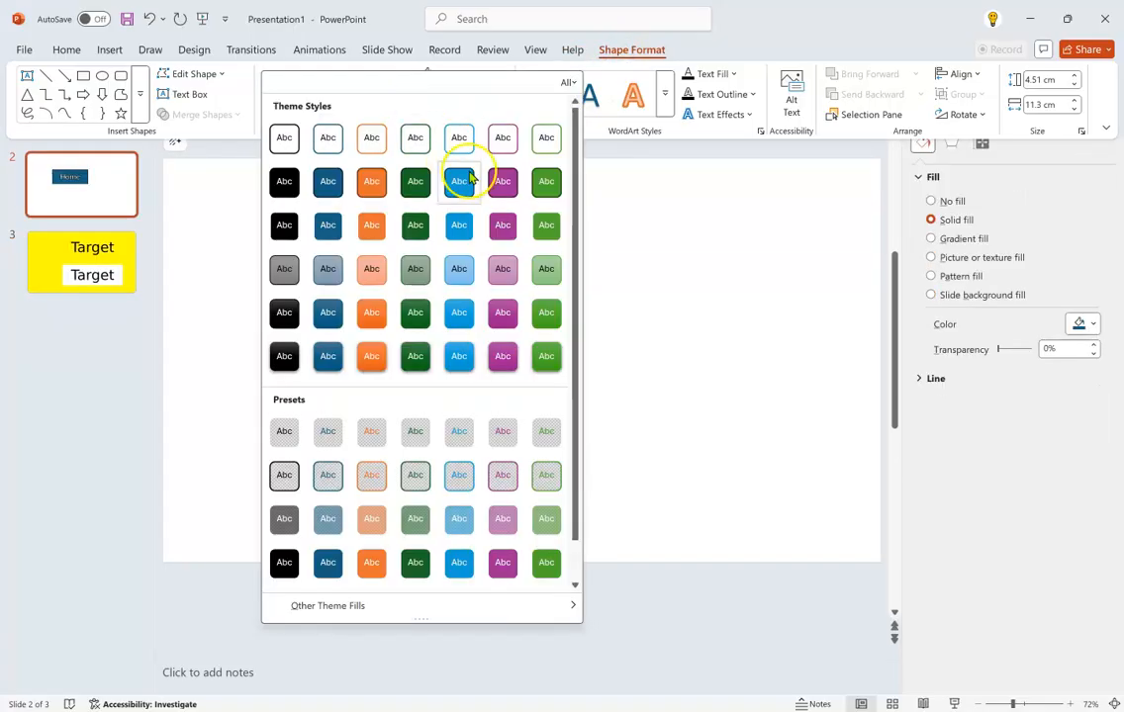
{"action": "left_click", "coordinate": [499, 181]}
{"action": "left_click", "coordinate": [624, 405]}
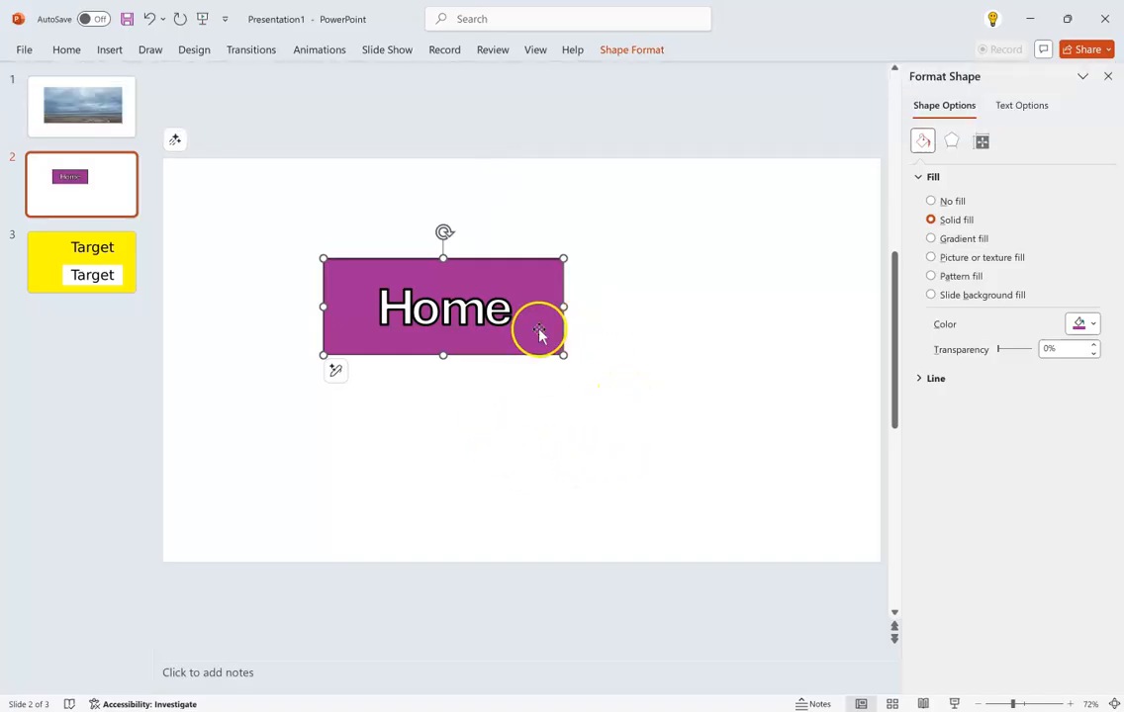
{"action": "left_click", "coordinate": [525, 239]}
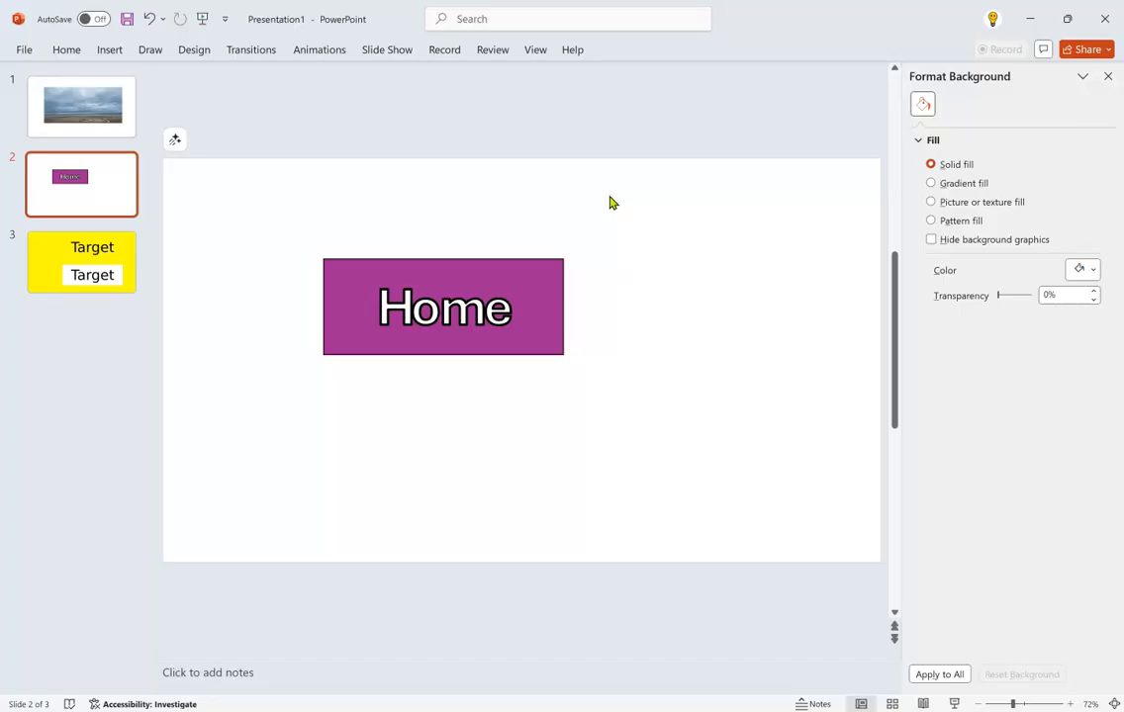
Duplicate the purple "Home" button by copy and paste, and place the copy below and to the right of the original
{"action": "left_click", "coordinate": [475, 263]}
{"action": "right_click", "coordinate": [475, 261]}
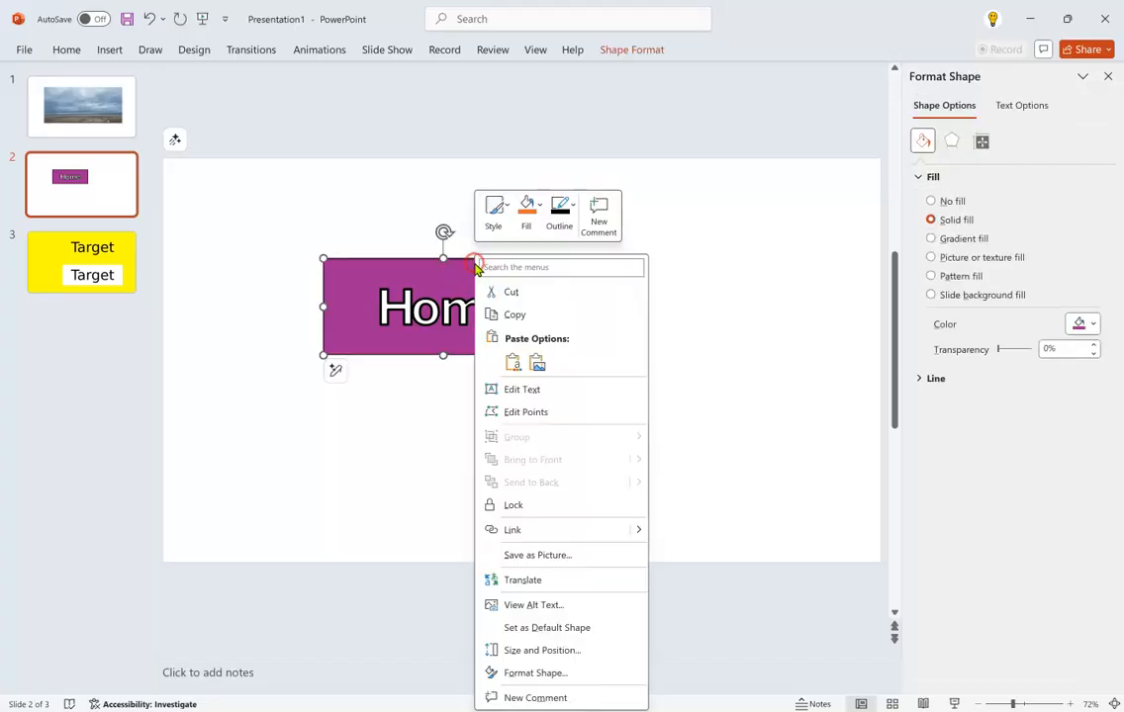
{"action": "left_click", "coordinate": [513, 314]}
{"action": "right_click", "coordinate": [501, 205]}
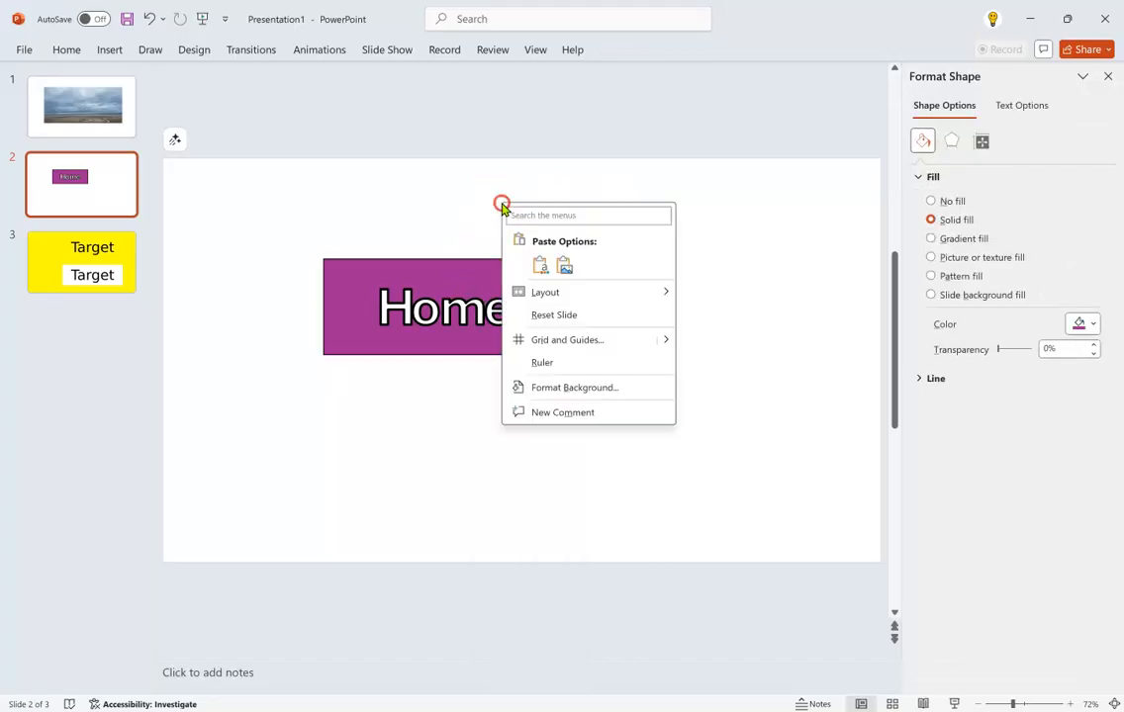
{"action": "left_click", "coordinate": [539, 262]}
{"action": "left_click_drag", "start_coordinate": [521, 276], "coordinate": [754, 385]}
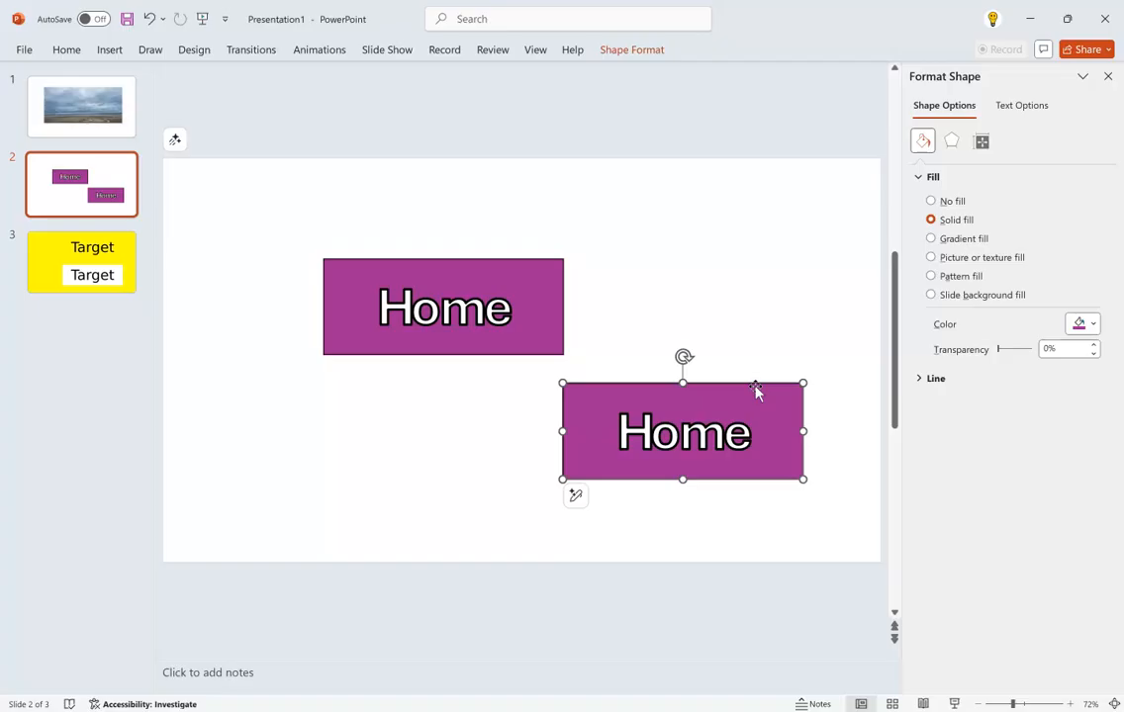
Apply a light grey glow text effect to the "Home" text of the lower button
{"action": "left_click", "coordinate": [631, 54]}
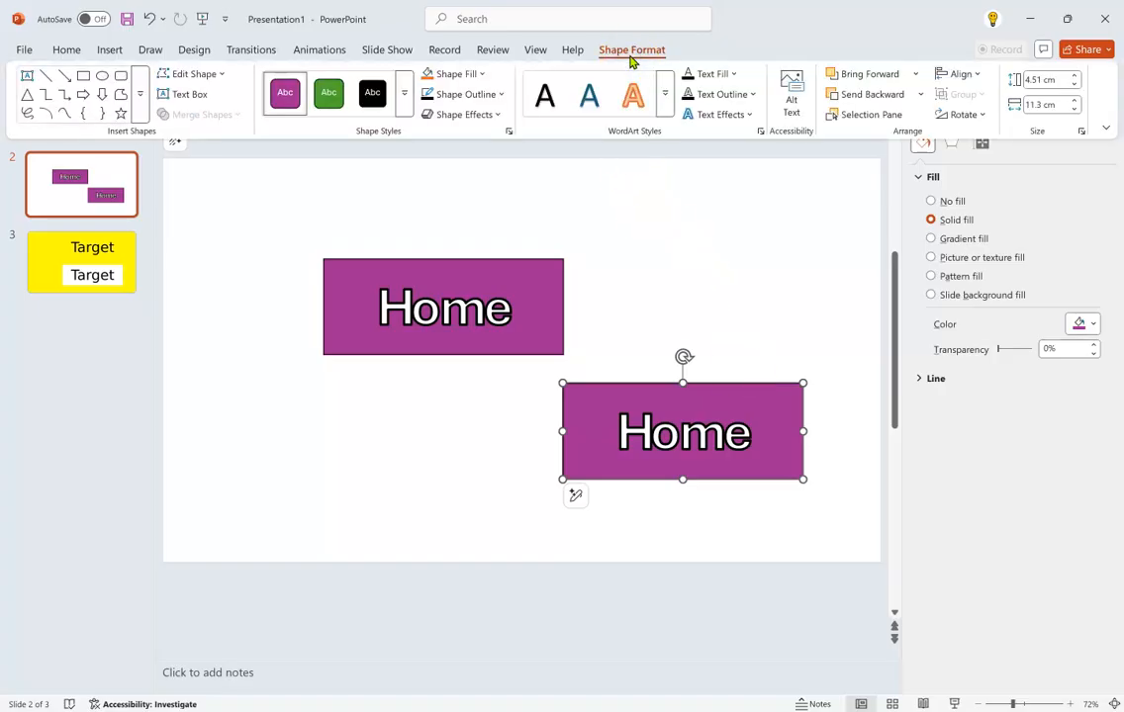
{"action": "left_click", "coordinate": [745, 115]}
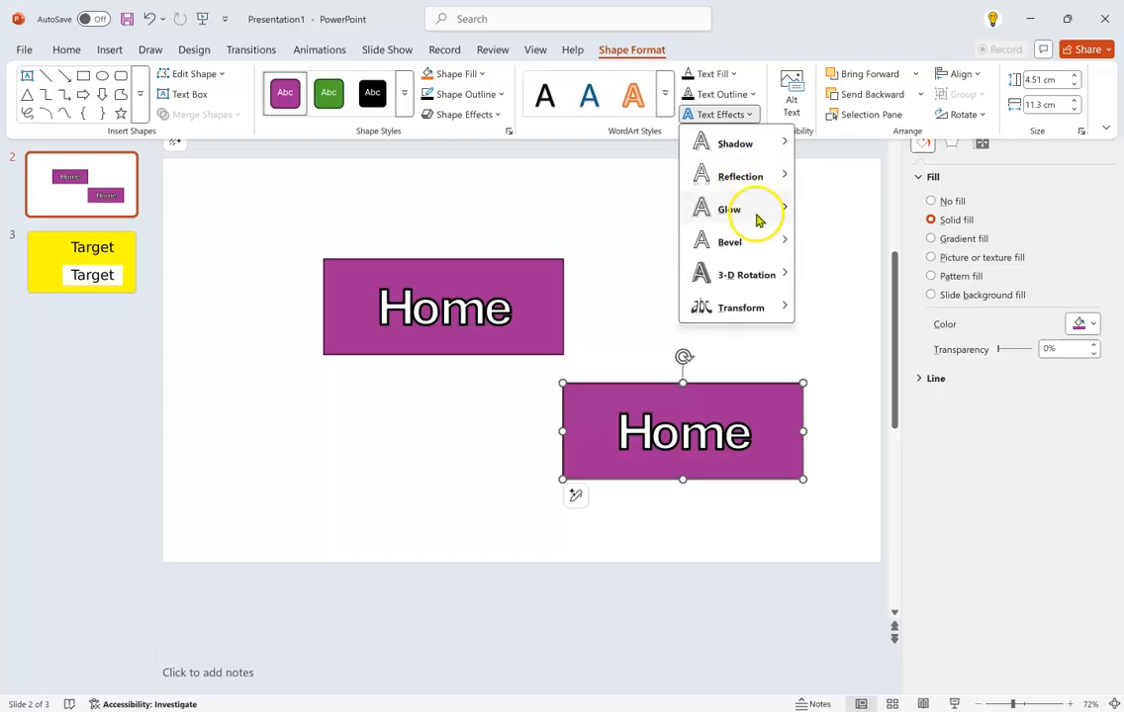
{"action": "mouse_move", "coordinate": [758, 220]}
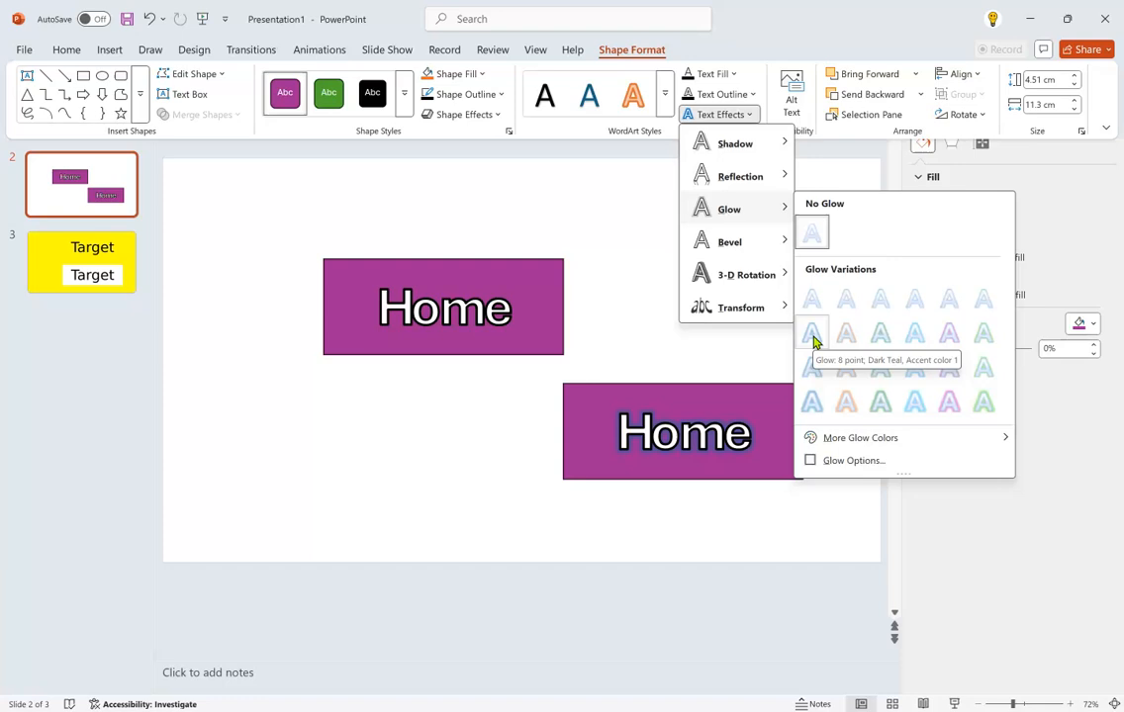
{"action": "mouse_move", "coordinate": [880, 438]}
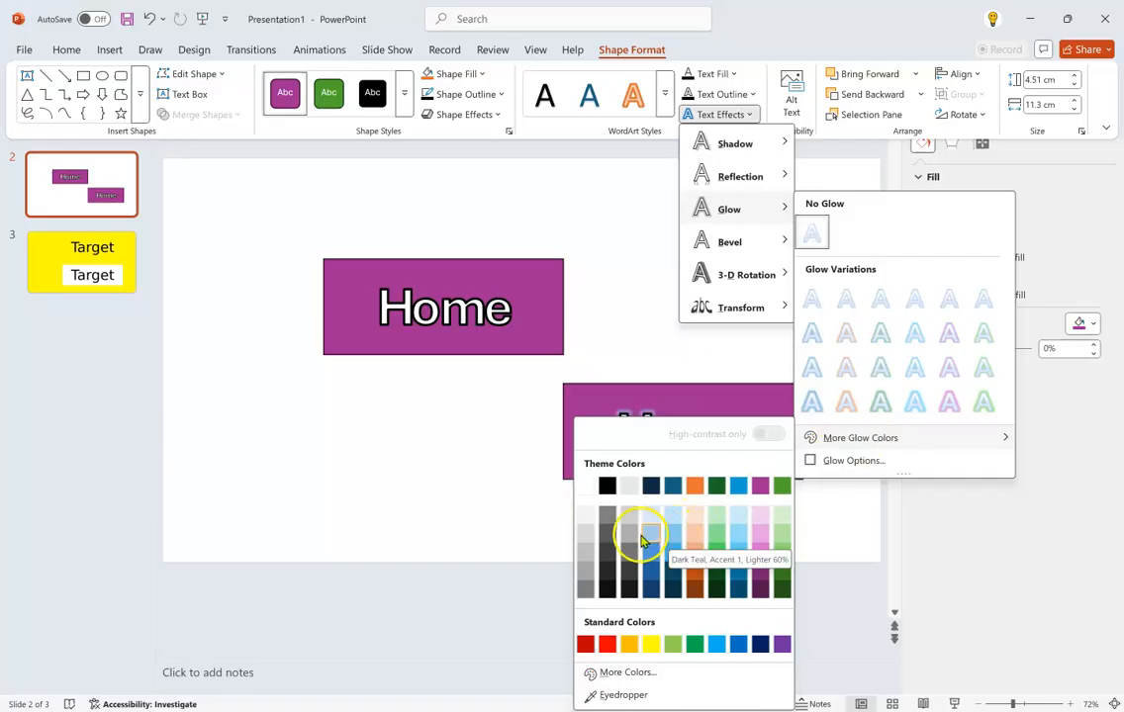
{"action": "left_click", "coordinate": [585, 535]}
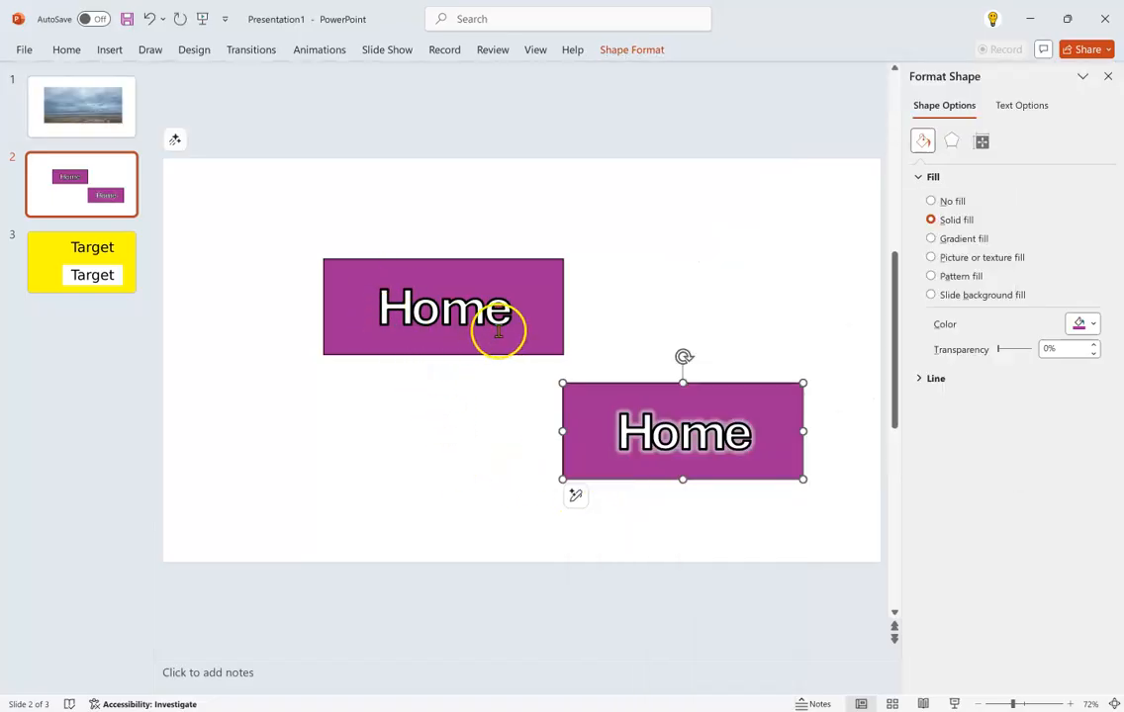
{"action": "left_click", "coordinate": [633, 330]}
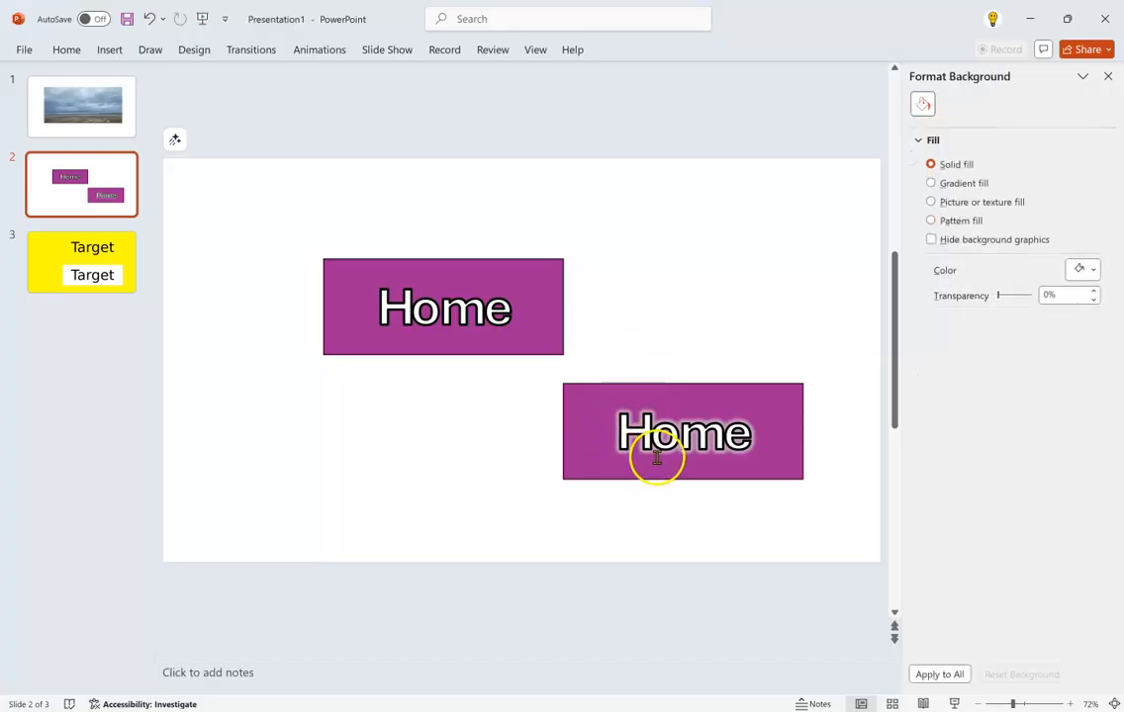
Save the upper button without glow as a PNG picture named "Button 1" in the Downloads folder
{"action": "left_click", "coordinate": [565, 297]}
{"action": "right_click", "coordinate": [565, 300]}
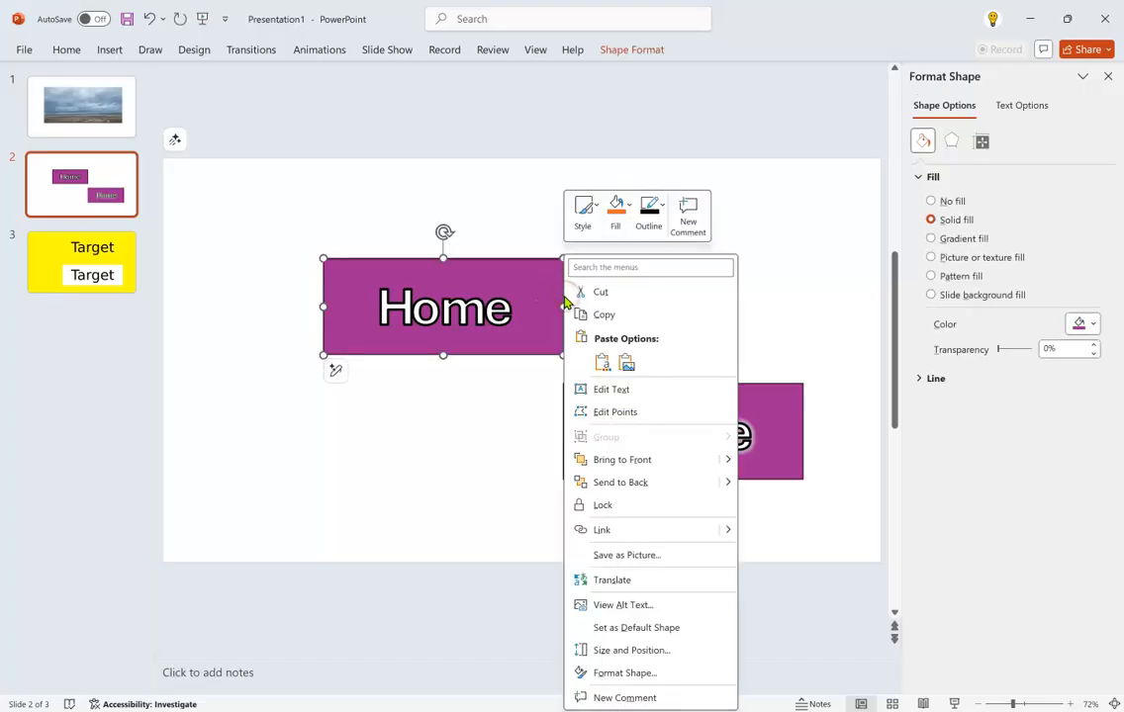
{"action": "left_click", "coordinate": [675, 556]}
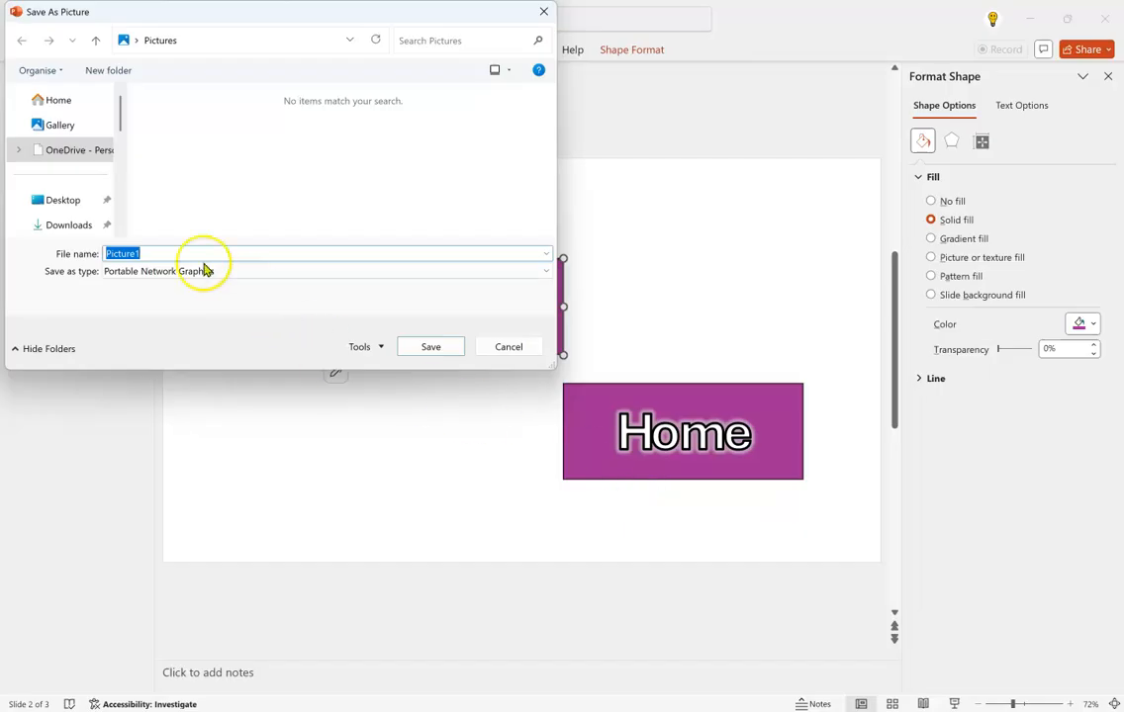
{"action": "left_click", "coordinate": [74, 233]}
{"action": "left_click", "coordinate": [149, 255]}
{"action": "double_click", "coordinate": [147, 254]}
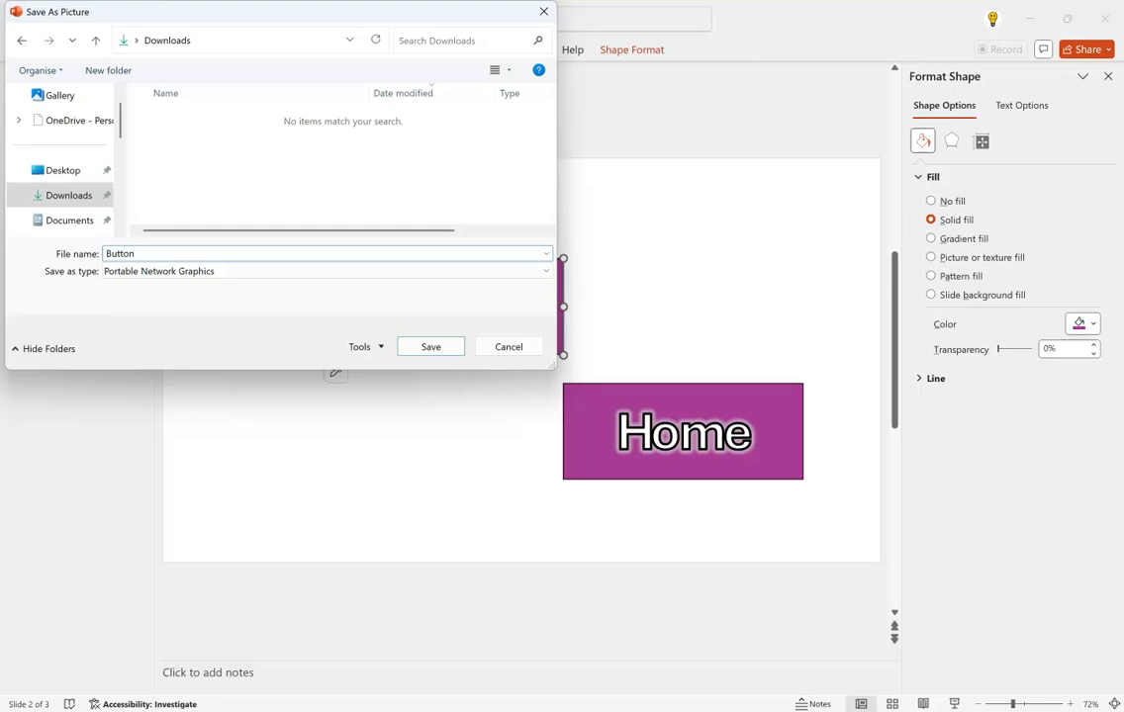
{"action": "key", "text": "Return"}
Save the lower button with the glowing text as a picture named "Button 2" in the Downloads folder
{"action": "right_click", "coordinate": [653, 393]}
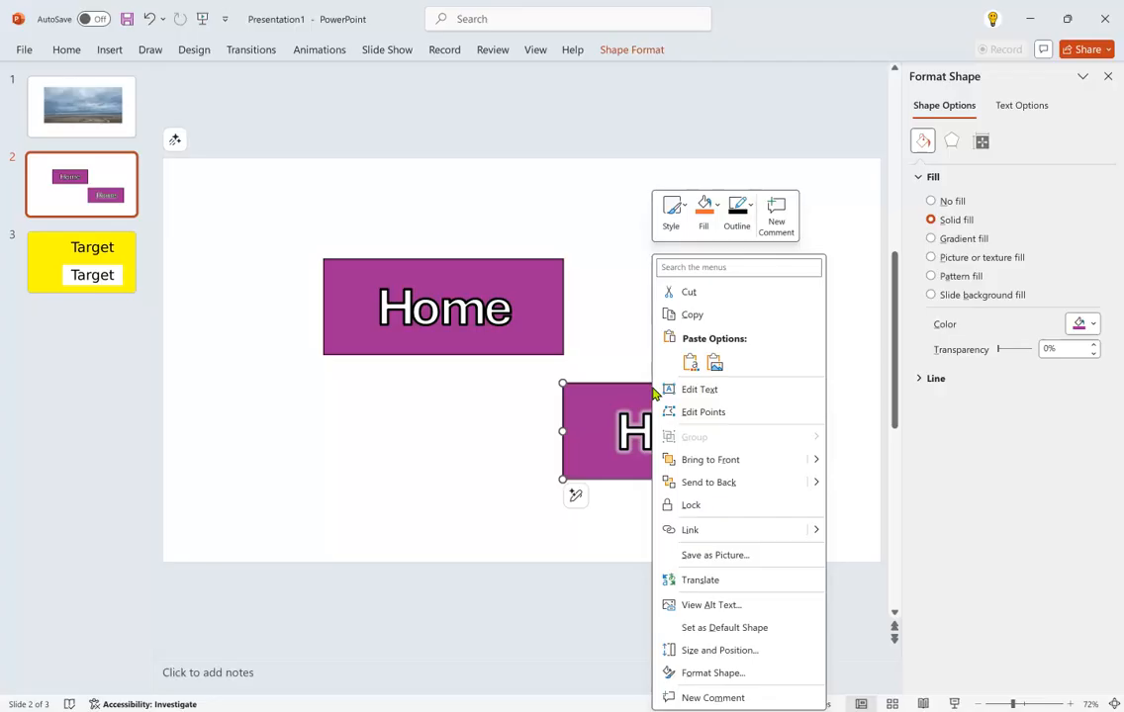
{"action": "left_click", "coordinate": [721, 555]}
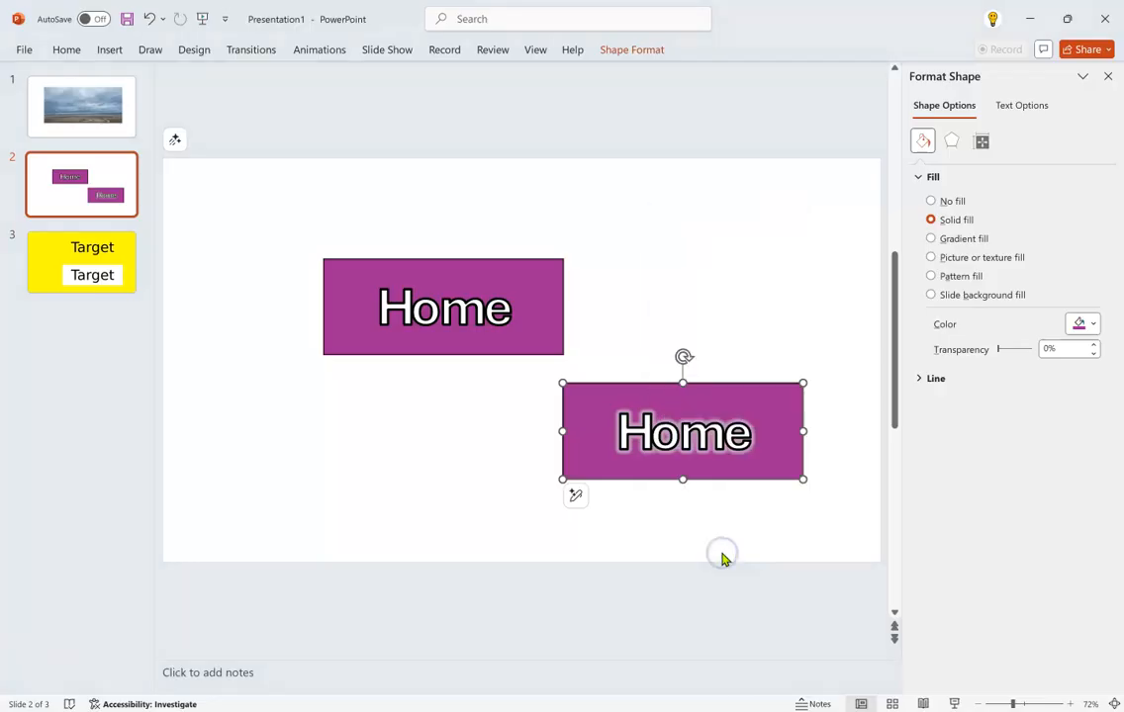
{"action": "type", "text": "Bu"}
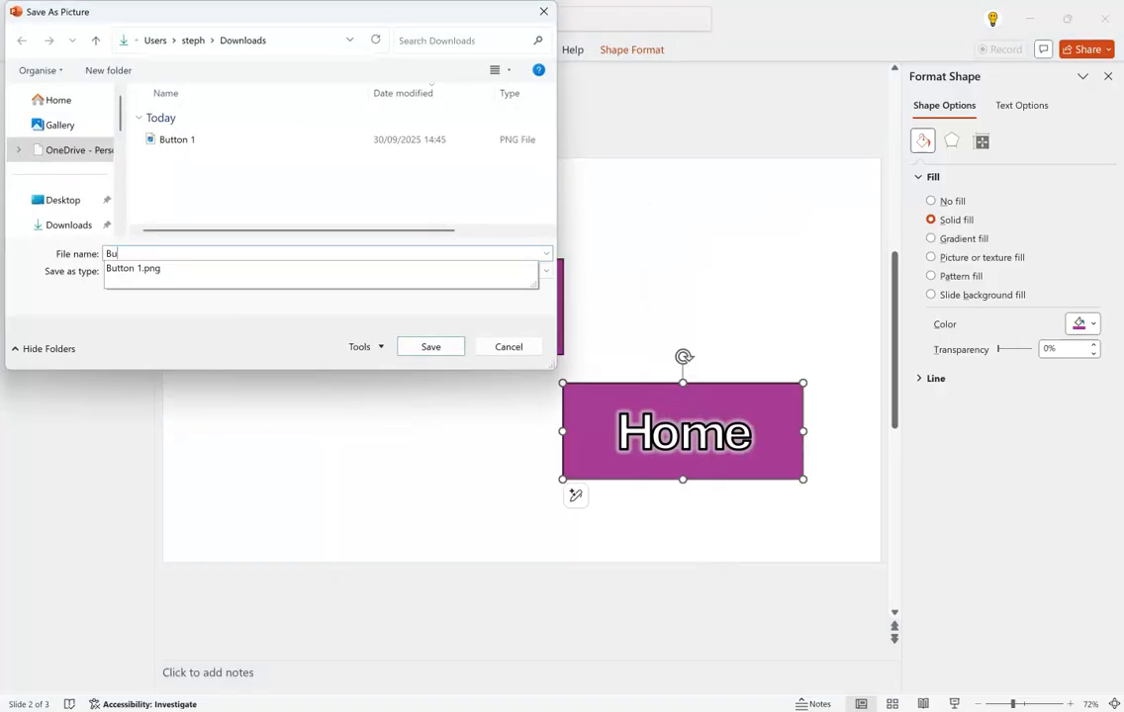
{"action": "type", "text": "tton 2"}
{"action": "left_click", "coordinate": [438, 353]}
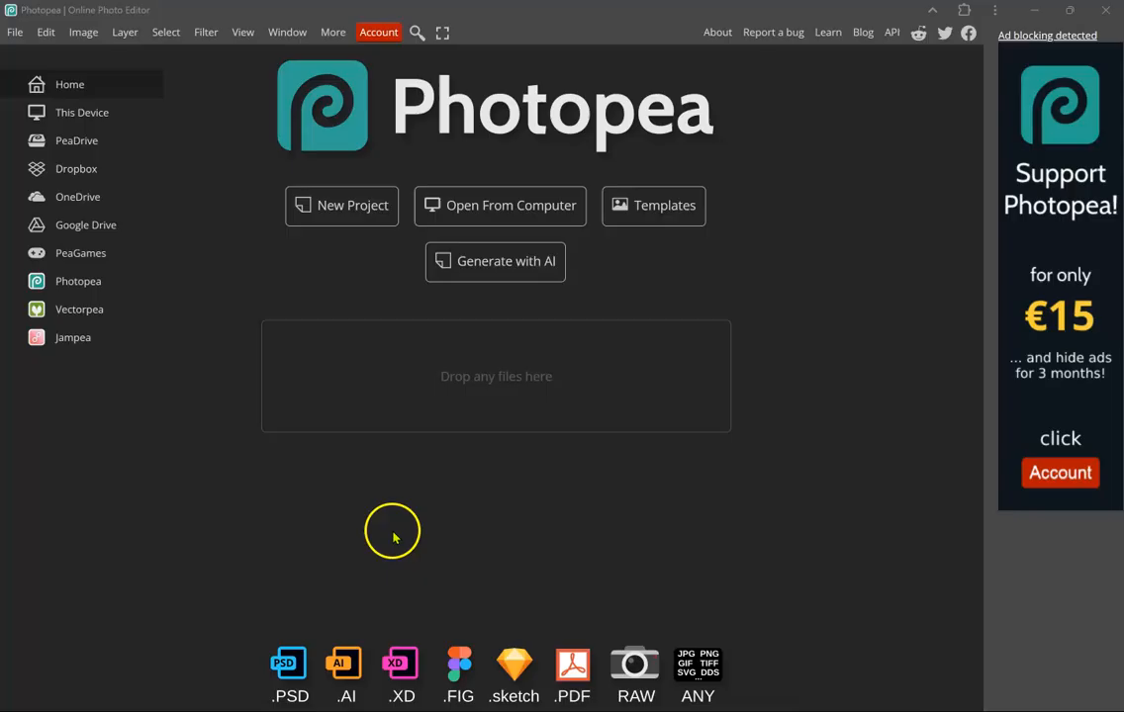
Open the Button 1 picture from the Downloads folder and place the Button 2 picture on top of it as a layer
{"action": "left_click", "coordinate": [489, 214]}
{"action": "double_click", "coordinate": [188, 160]}
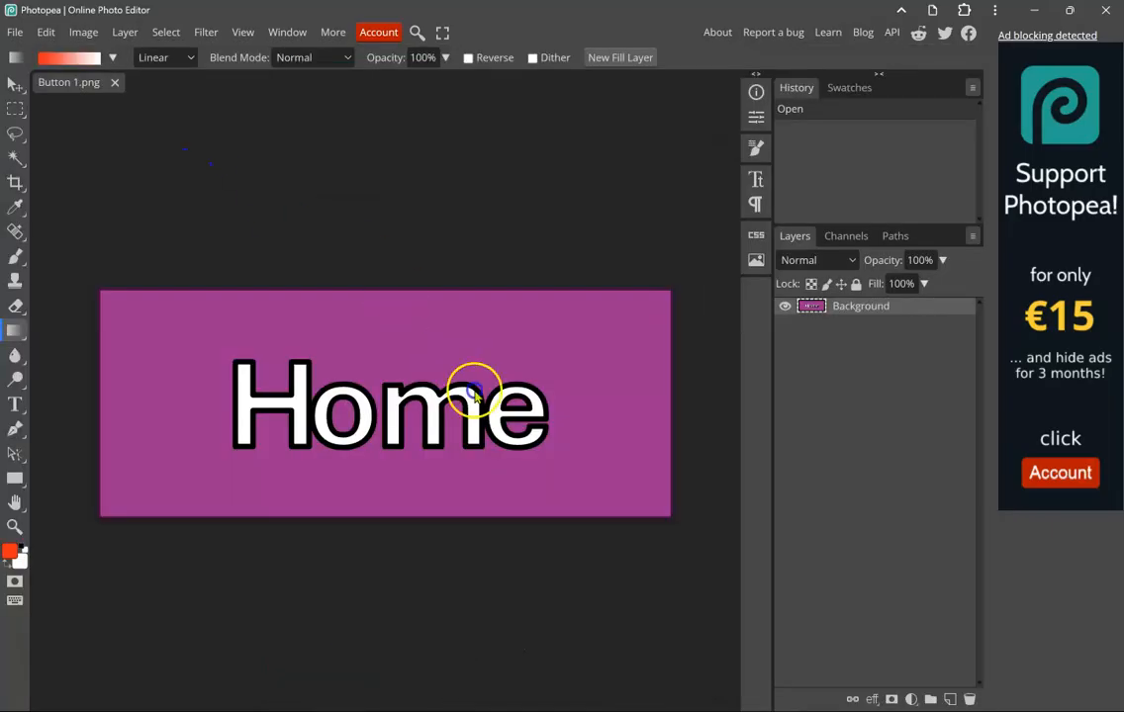
{"action": "left_click", "coordinate": [579, 711]}
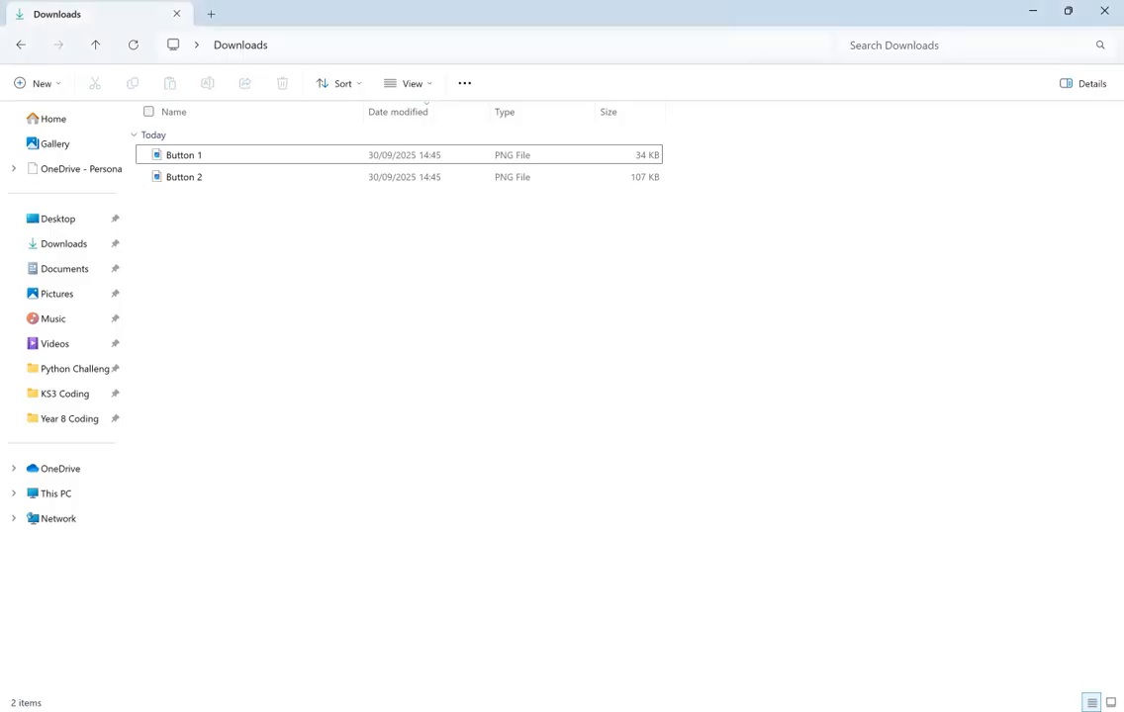
{"action": "left_click_drag", "start_coordinate": [186, 176], "coordinate": [833, 328]}
Rename the Background layer as "Button 1"
{"action": "left_click", "coordinate": [850, 325]}
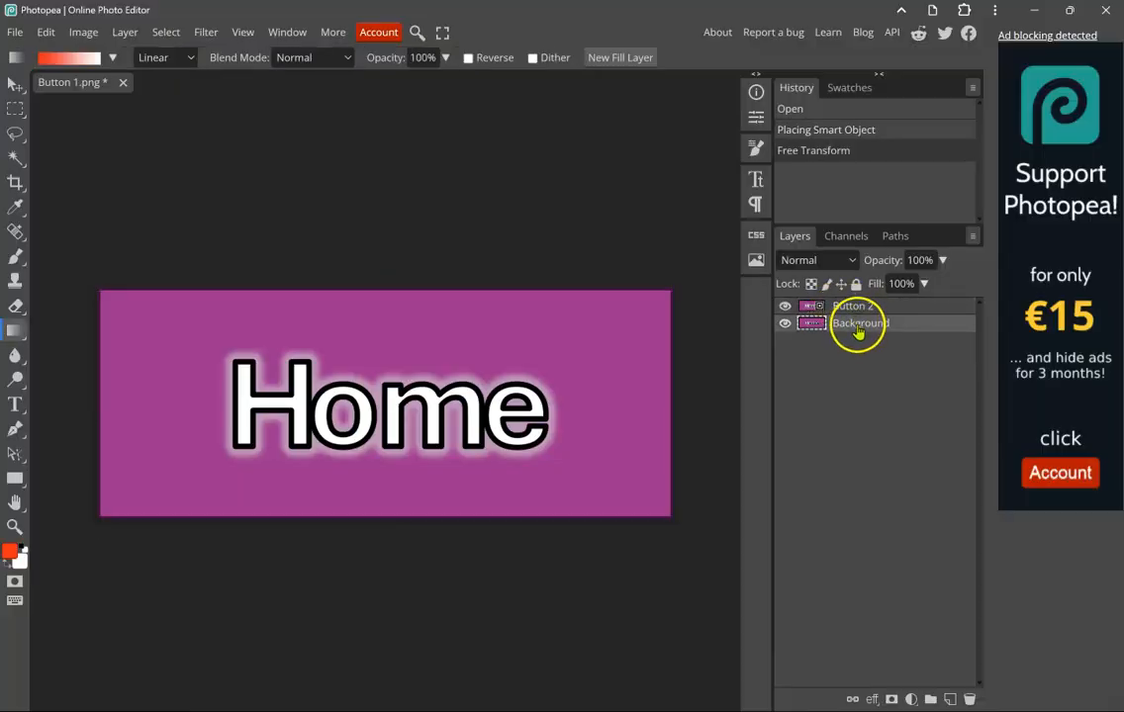
{"action": "double_click", "coordinate": [860, 324]}
{"action": "type", "text": "Bu"}
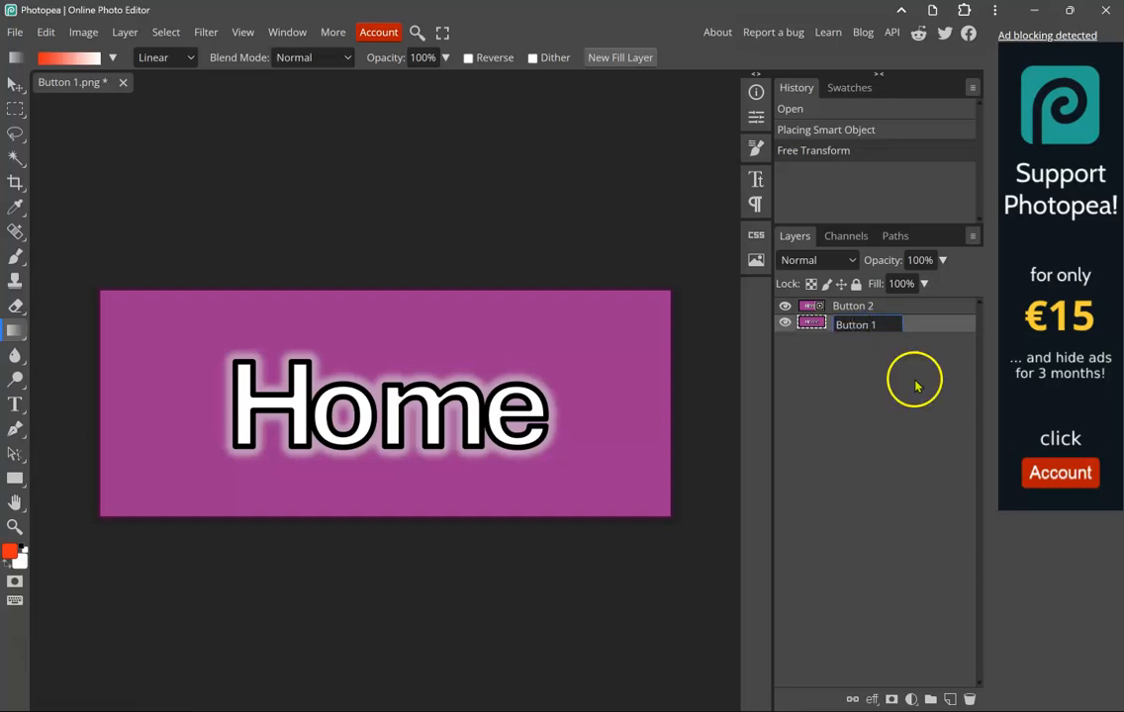
{"action": "type", "text": "tton 1"}
{"action": "left_click", "coordinate": [898, 409]}
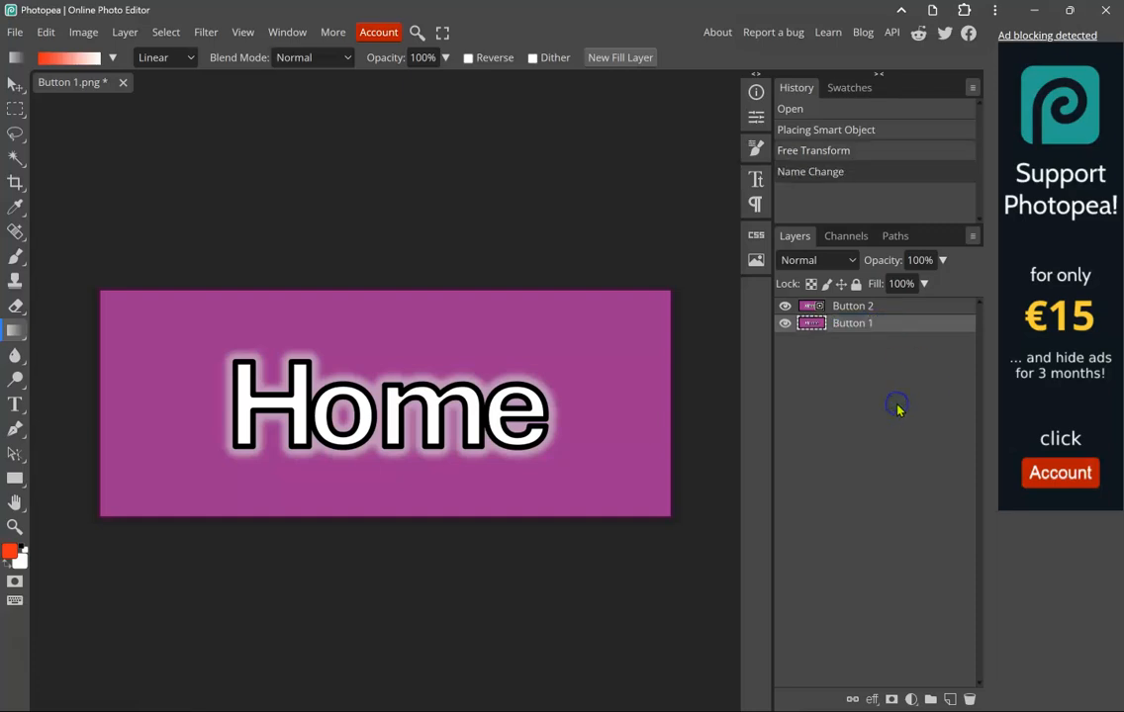
Turn the Button 1 and Button 2 layers into animation frames
{"action": "left_click", "coordinate": [858, 313]}
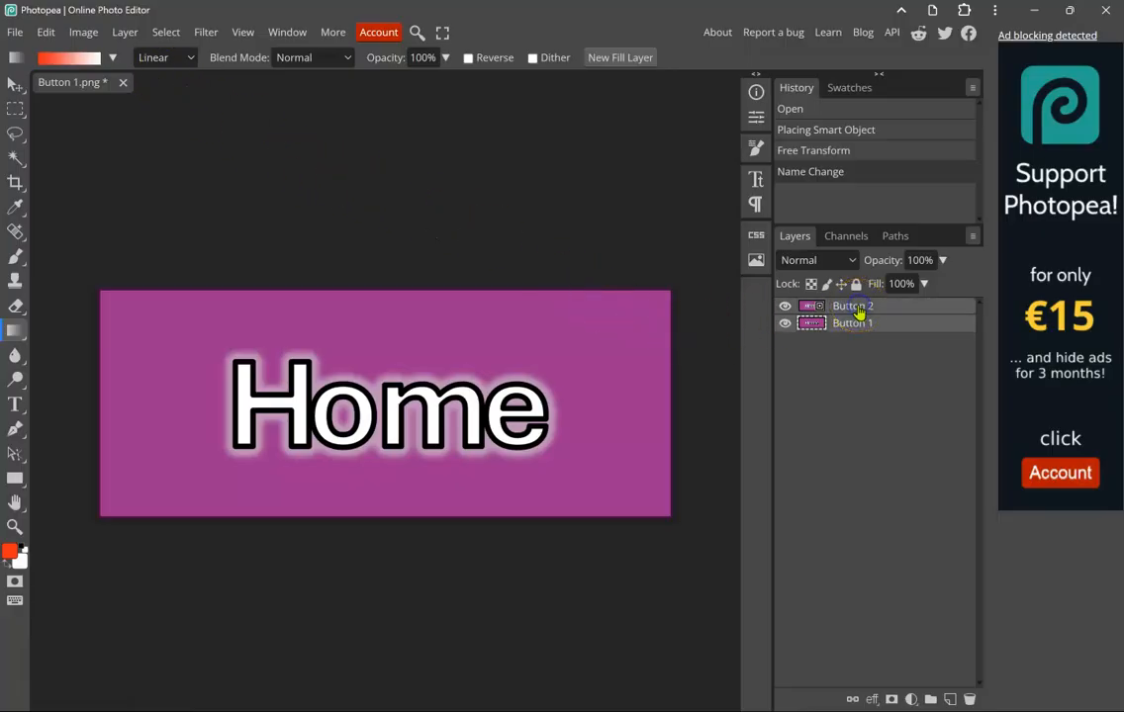
{"action": "left_click", "coordinate": [125, 33]}
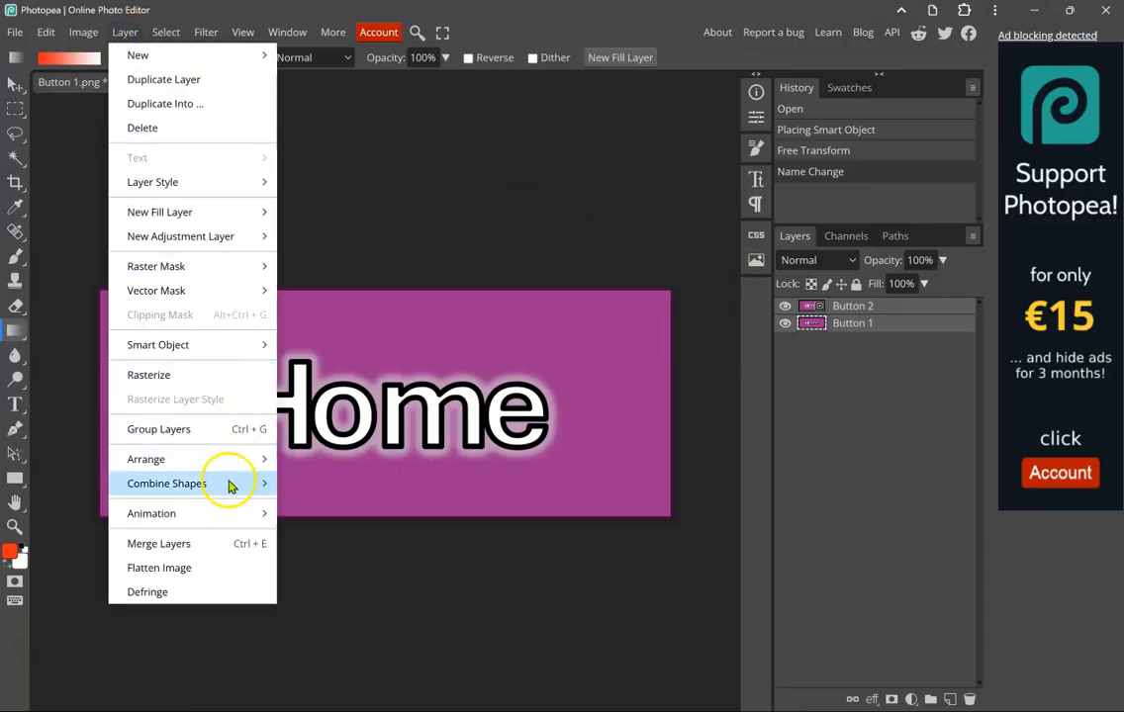
{"action": "mouse_move", "coordinate": [248, 514]}
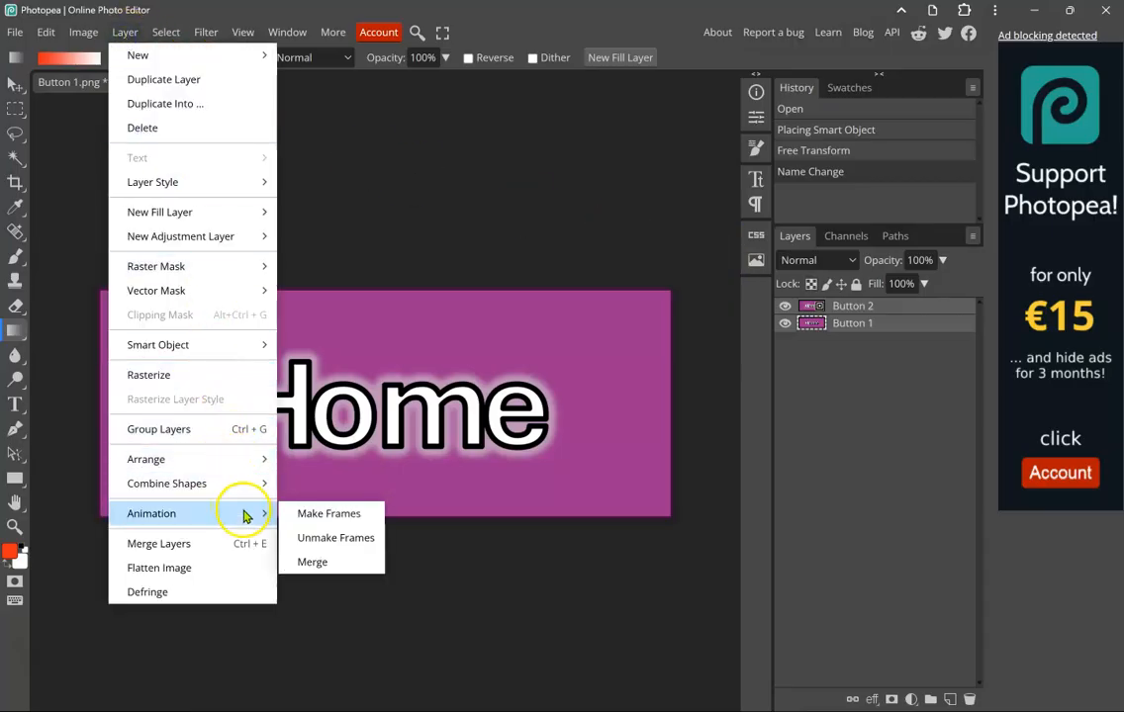
{"action": "left_click", "coordinate": [311, 515]}
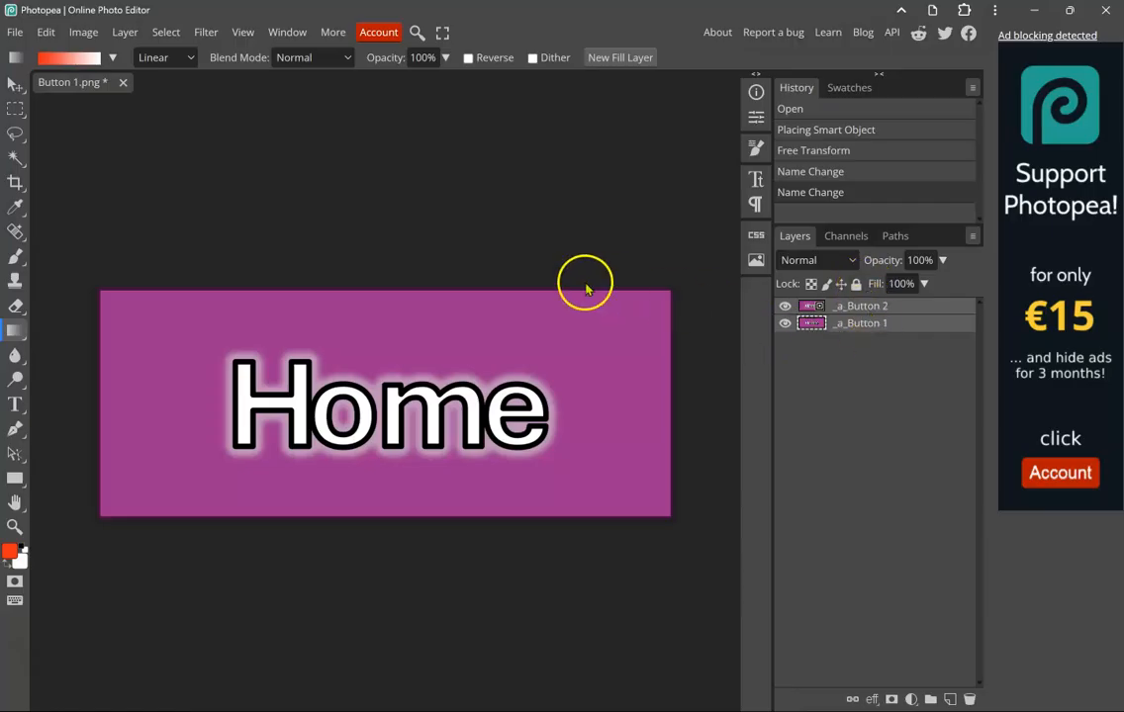
Start a GIF export of the two-frame animation and set its speed to 20%
{"action": "left_click", "coordinate": [16, 33]}
{"action": "mouse_move", "coordinate": [95, 266]}
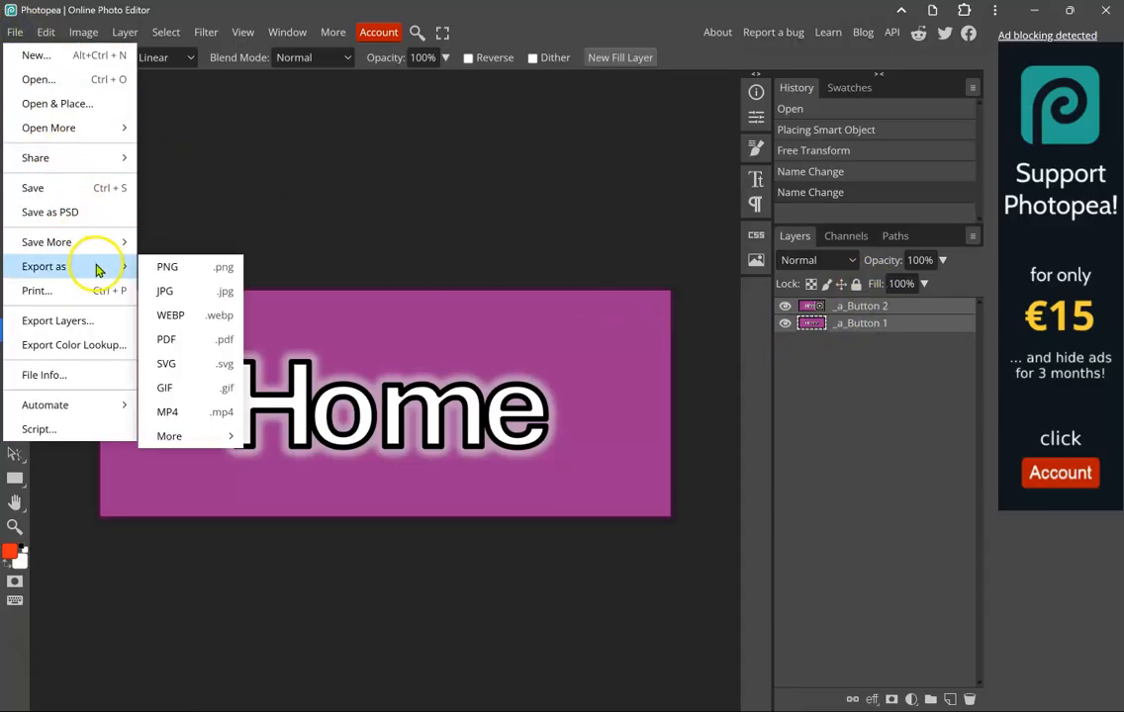
{"action": "left_click", "coordinate": [195, 388]}
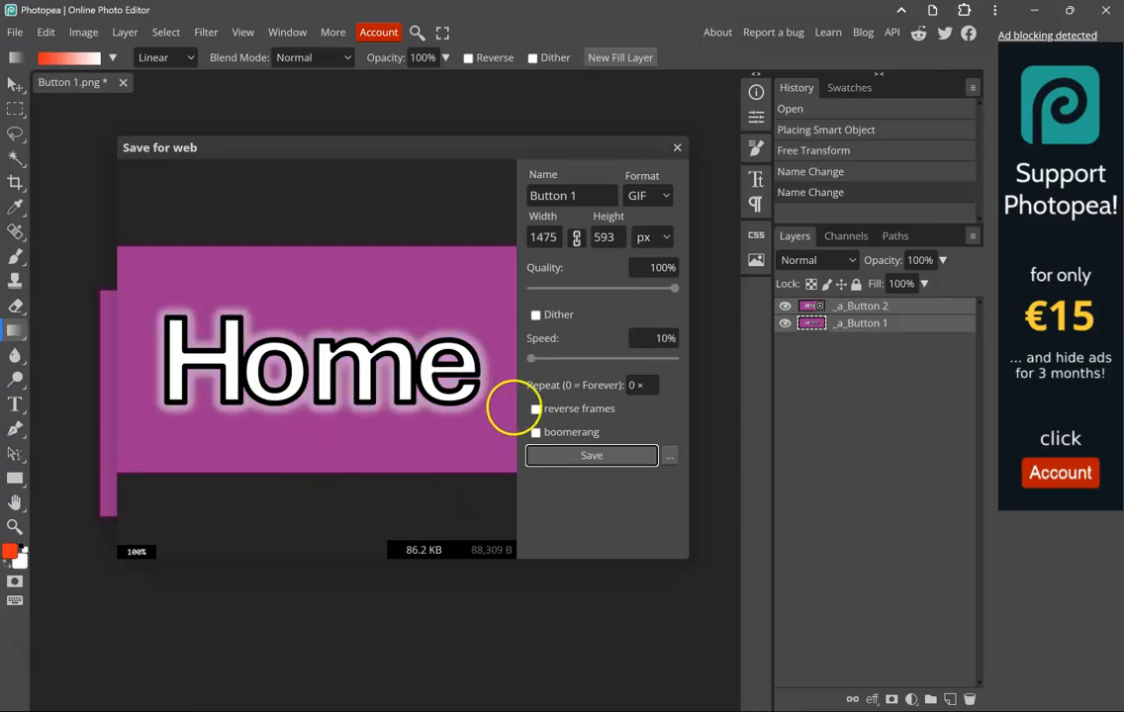
{"action": "left_click", "coordinate": [533, 362]}
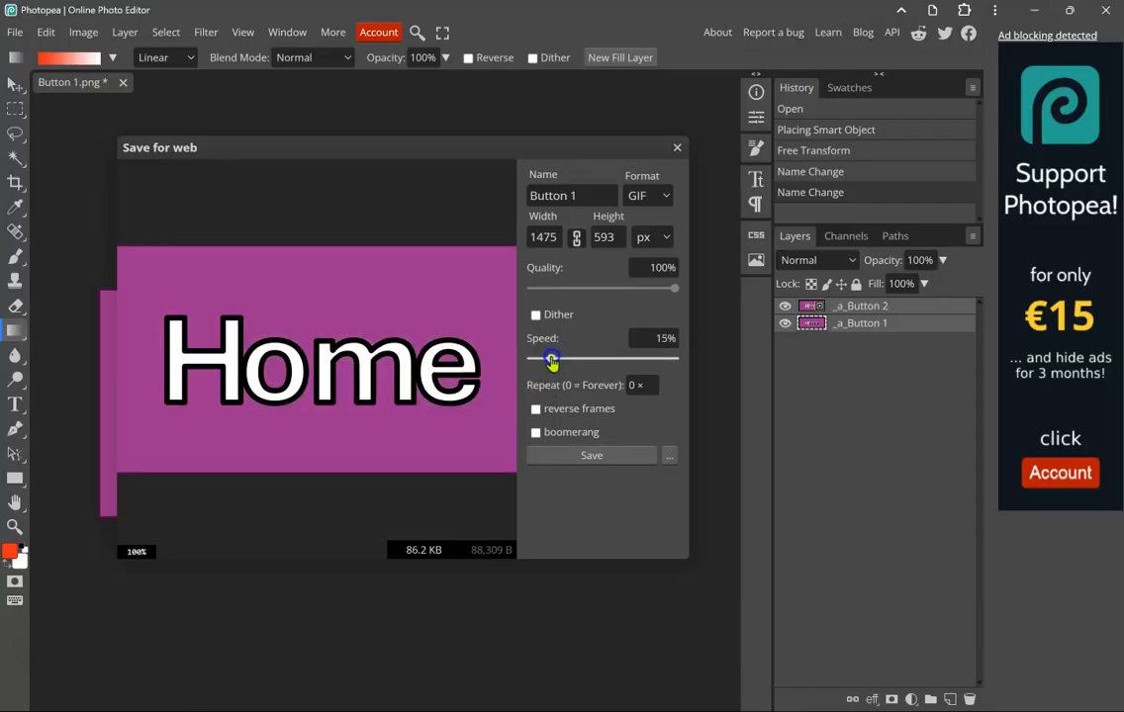
{"action": "left_click_drag", "start_coordinate": [552, 362], "coordinate": [570, 362]}
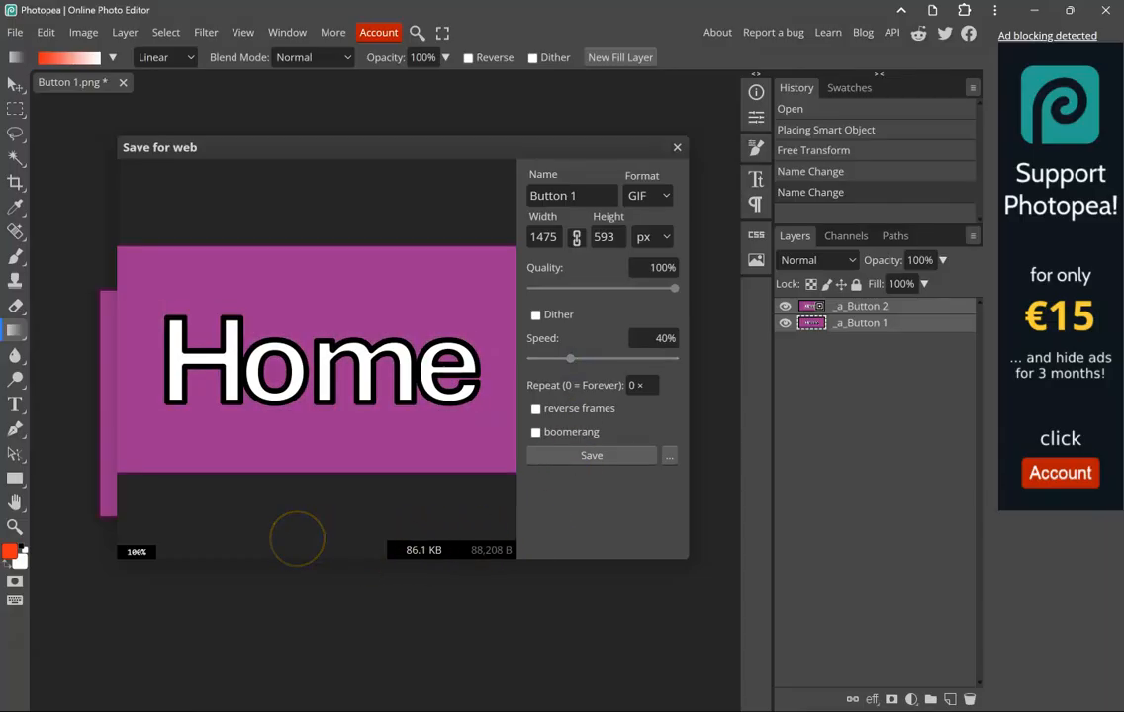
{"action": "left_click_drag", "start_coordinate": [570, 364], "coordinate": [559, 362]}
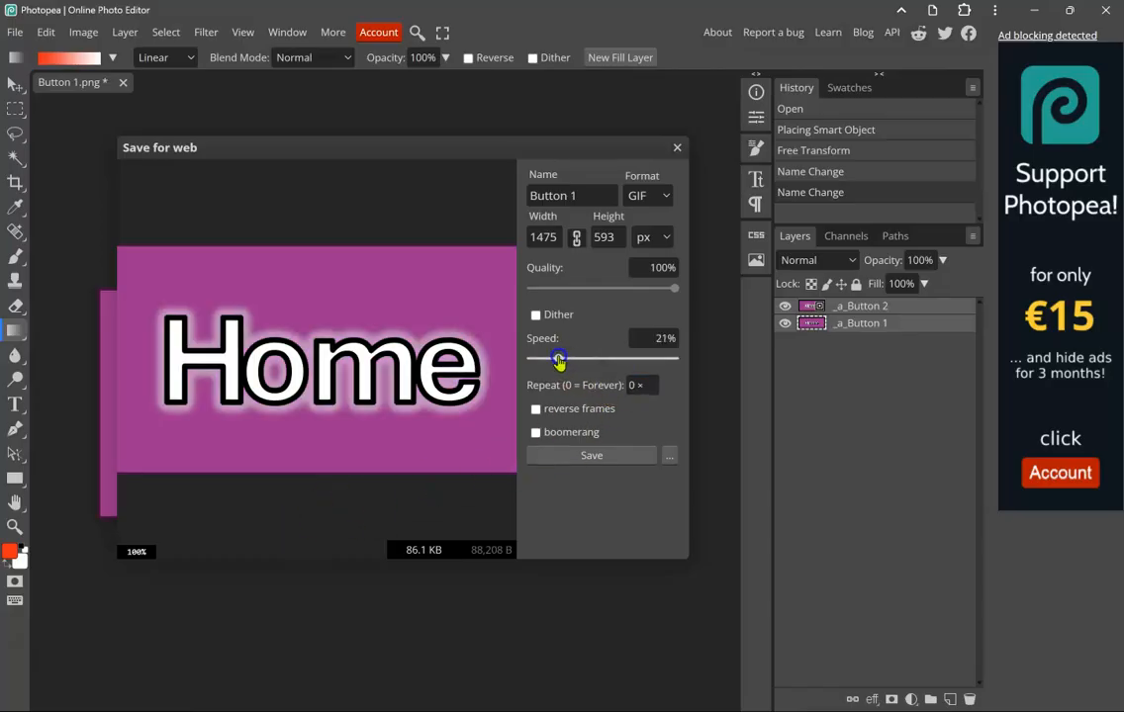
{"action": "left_click", "coordinate": [395, 489]}
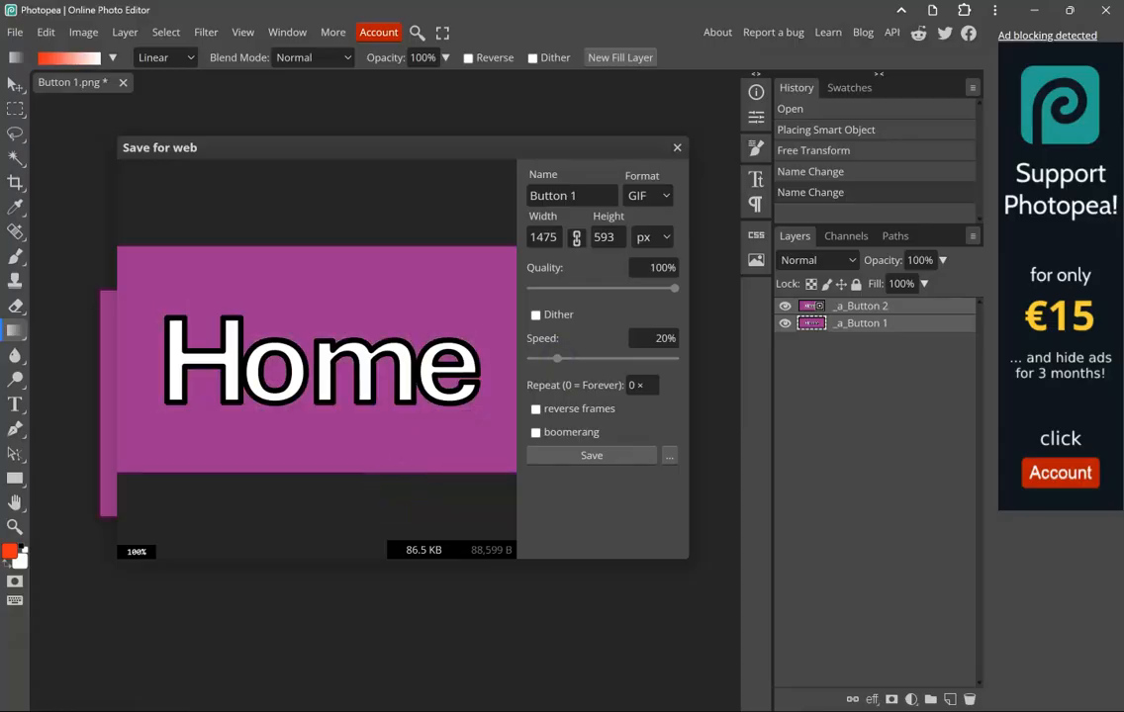
Name the exported GIF "Home Button" and save it
{"action": "left_click", "coordinate": [585, 198]}
{"action": "key", "text": "ctrl+a"}
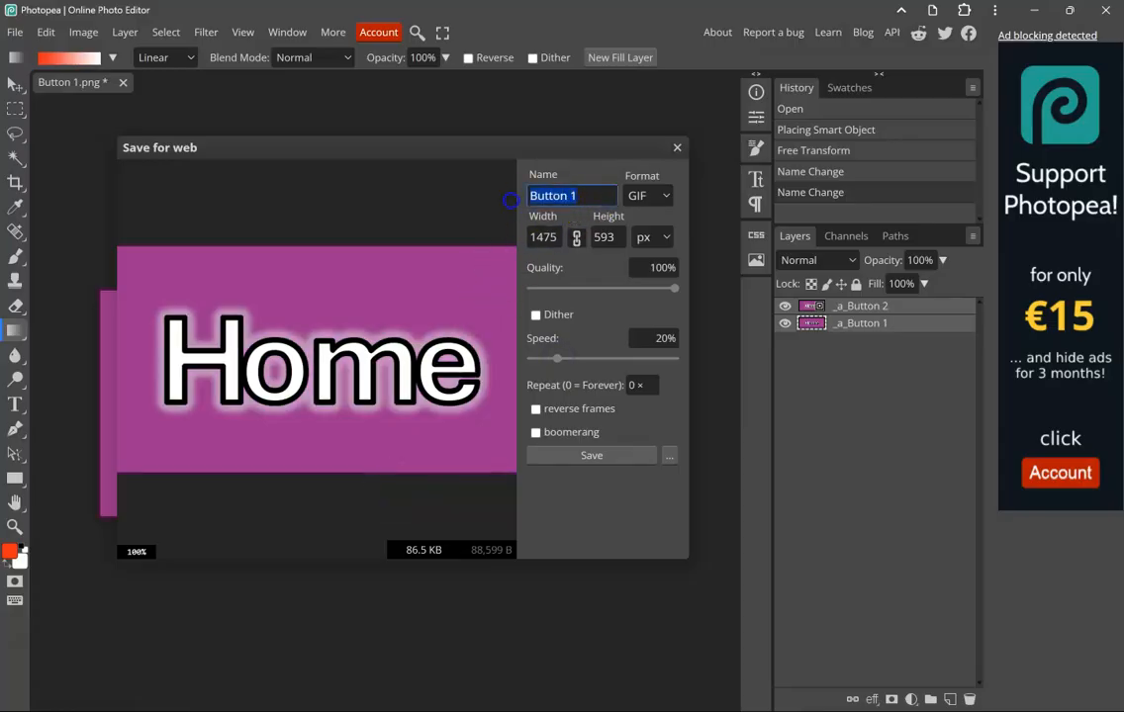
{"action": "type", "text": "Home Button"}
{"action": "left_click", "coordinate": [593, 457]}
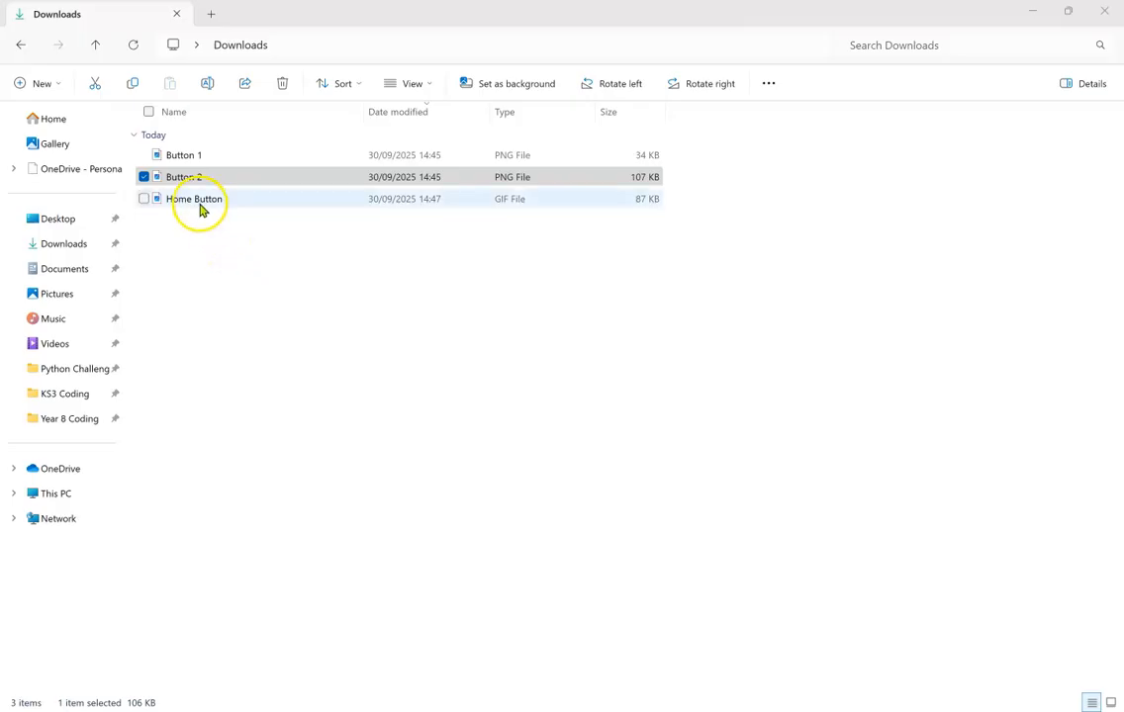
Copy the Home Button GIF file from the Downloads folder and switch to the PowerPoint presentation
{"action": "right_click", "coordinate": [198, 202]}
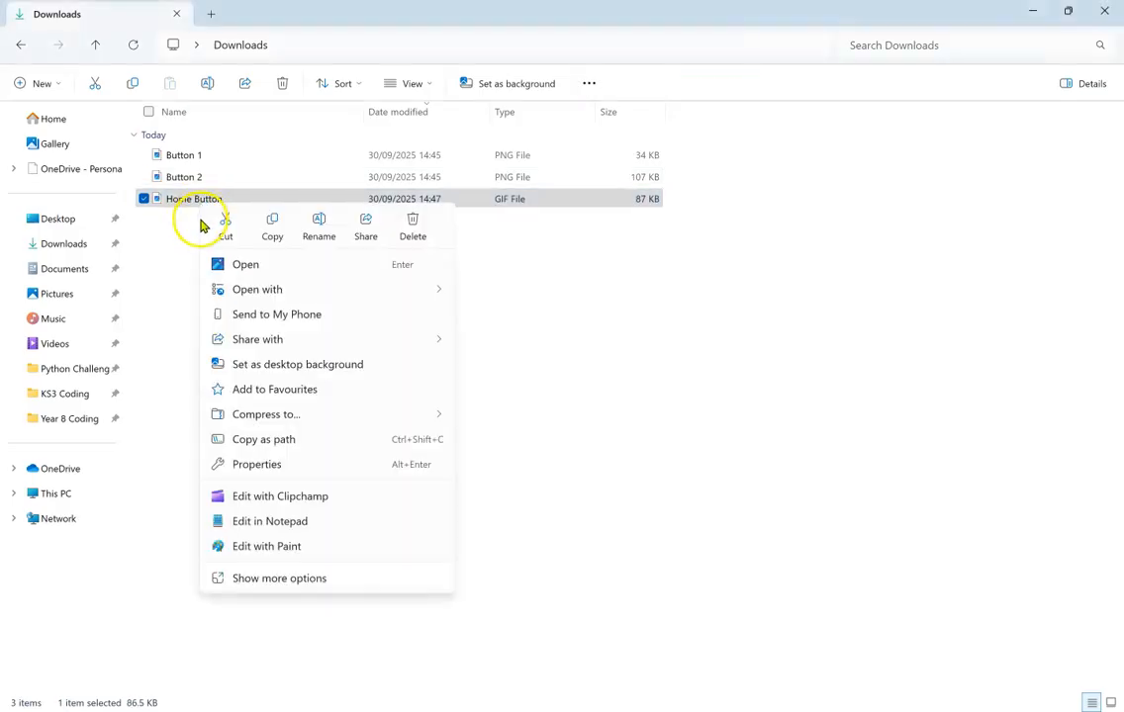
{"action": "left_click", "coordinate": [271, 226]}
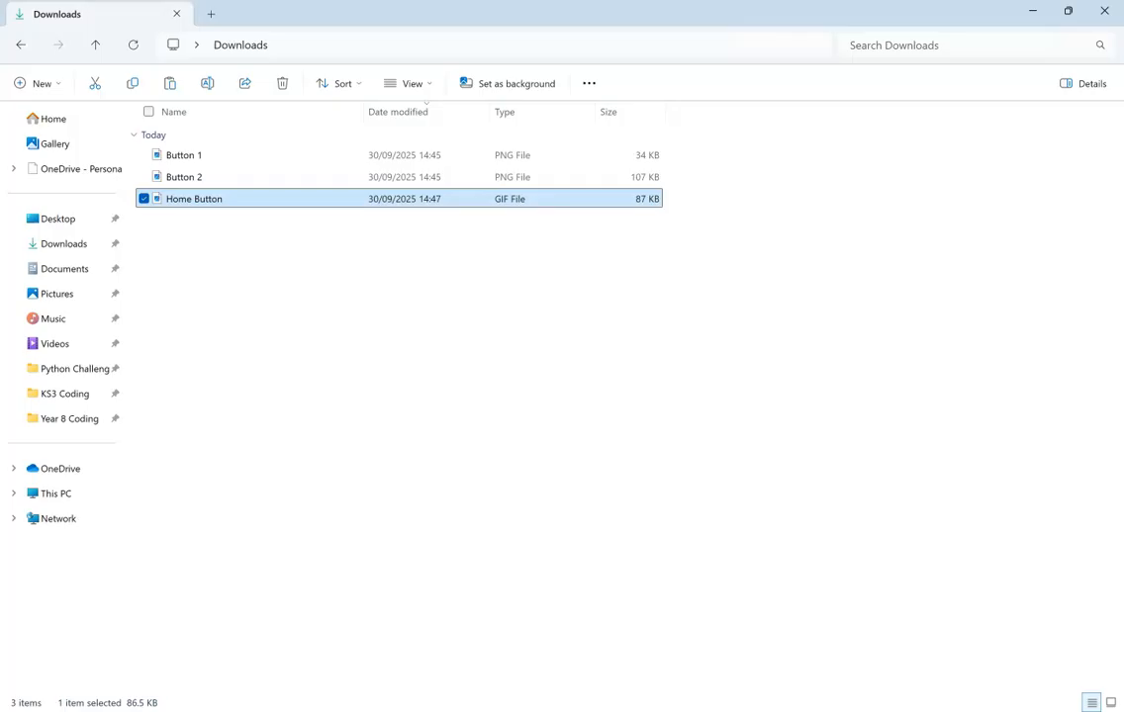
{"action": "mouse_move", "coordinate": [511, 710]}
{"action": "left_click", "coordinate": [439, 653]}
Paste the animated button on the blank first slide and shrink it to about 8.25 by 3.32 cm, centred near the slide's upper edge
{"action": "left_click_drag", "start_coordinate": [89, 337], "coordinate": [111, 205]}
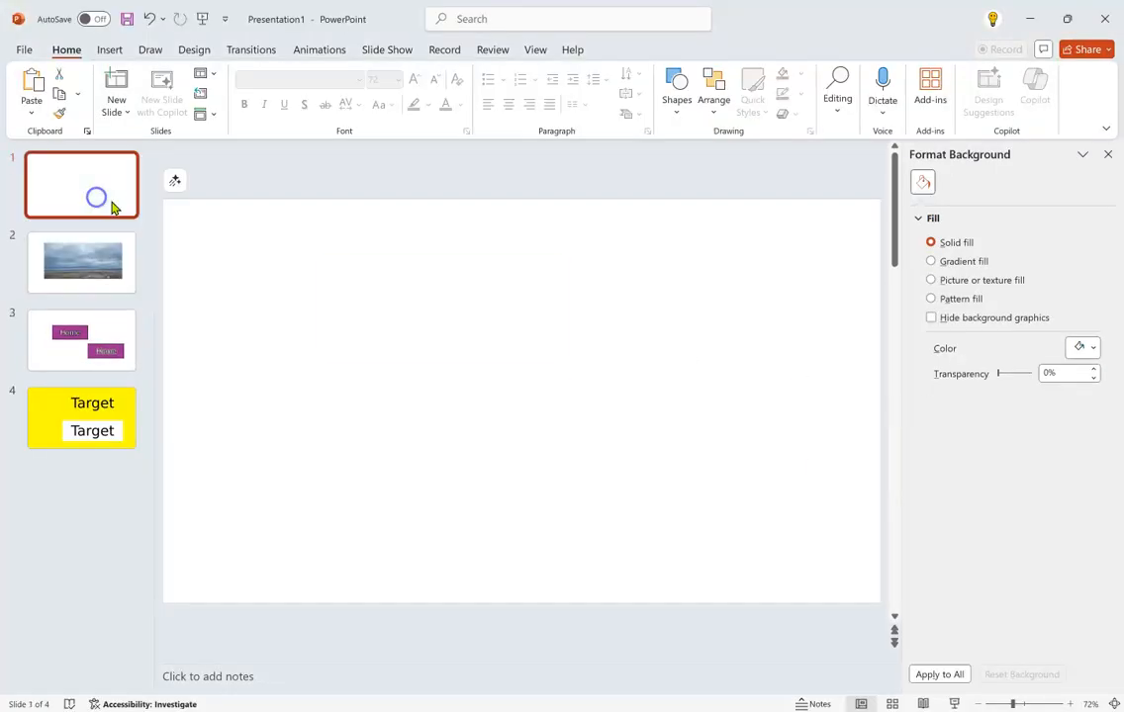
{"action": "right_click", "coordinate": [314, 168]}
{"action": "left_click", "coordinate": [352, 224]}
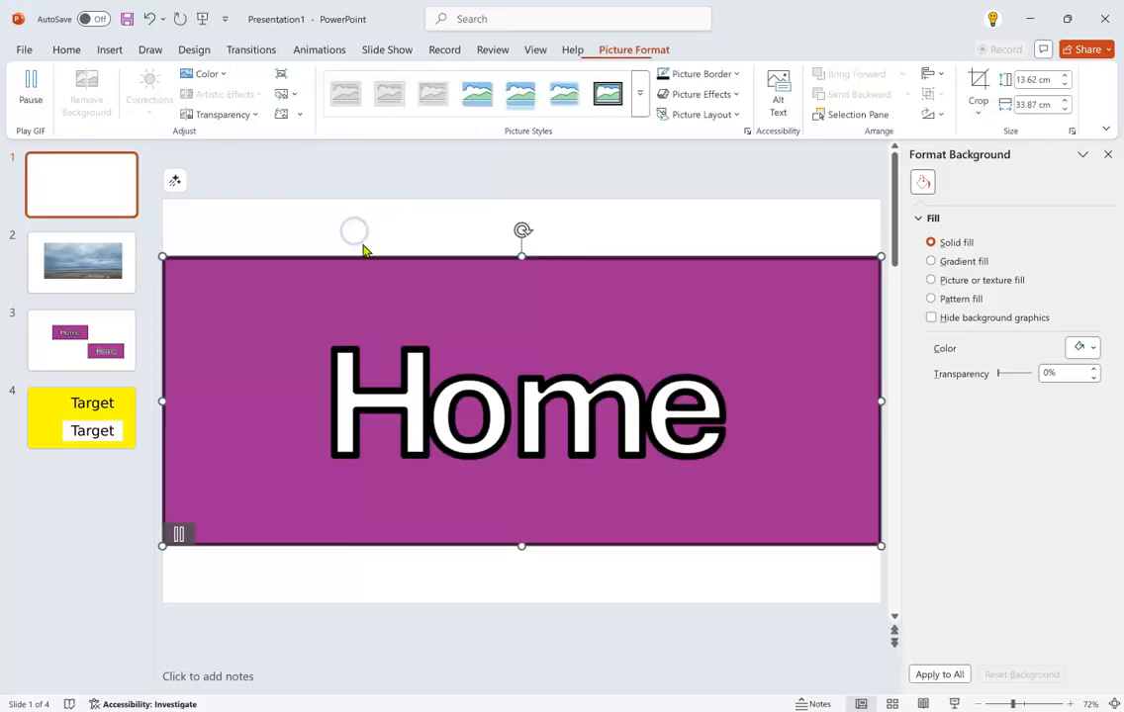
{"action": "left_click_drag", "start_coordinate": [159, 257], "coordinate": [481, 242]}
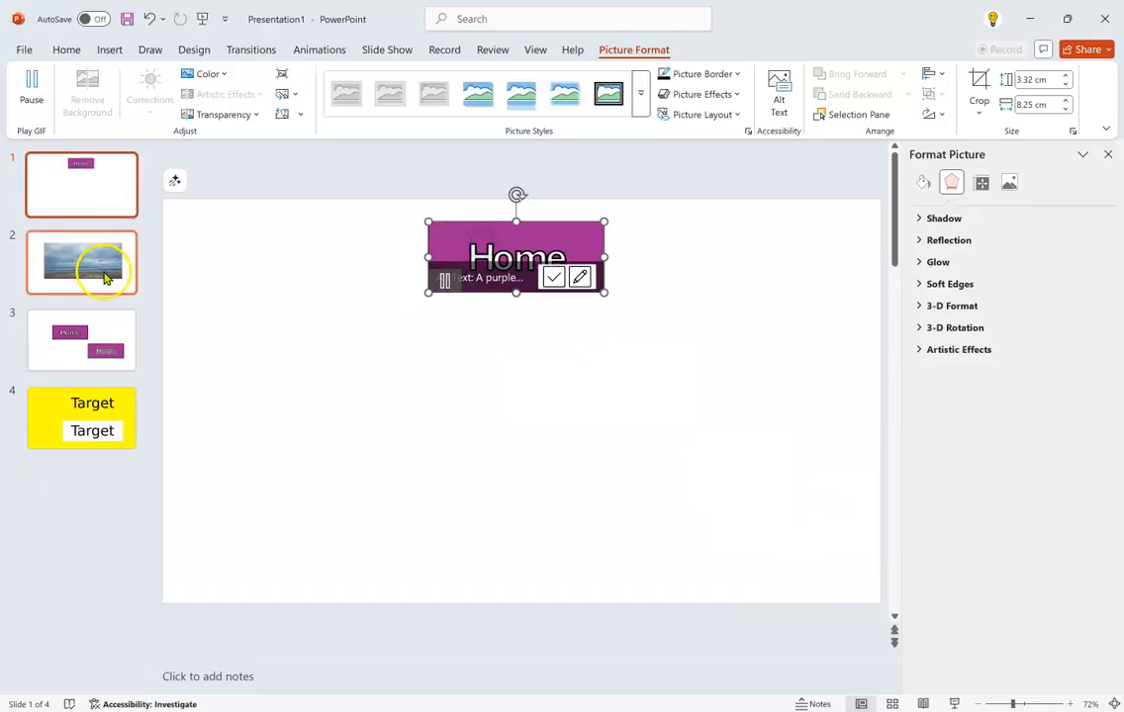
Apply a layout with a title to slide 2, which holds the landscape picture, and start editing its title
{"action": "left_click", "coordinate": [106, 278]}
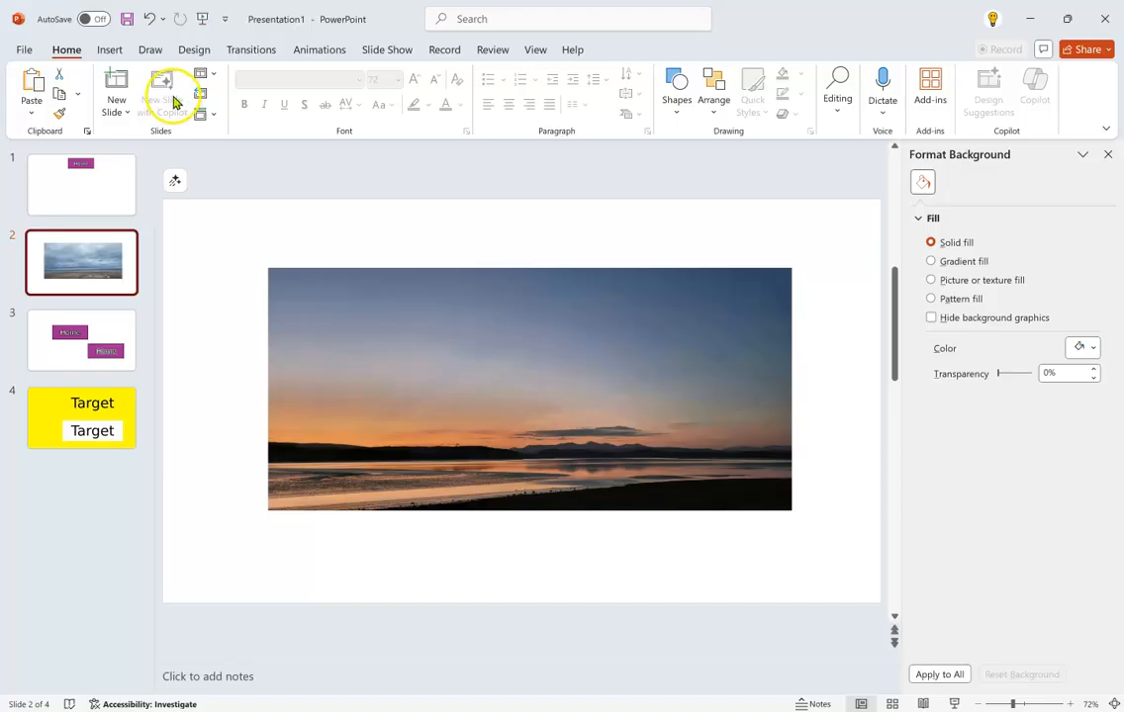
{"action": "left_click", "coordinate": [210, 79]}
{"action": "left_click", "coordinate": [402, 203]}
{"action": "left_click", "coordinate": [366, 243]}
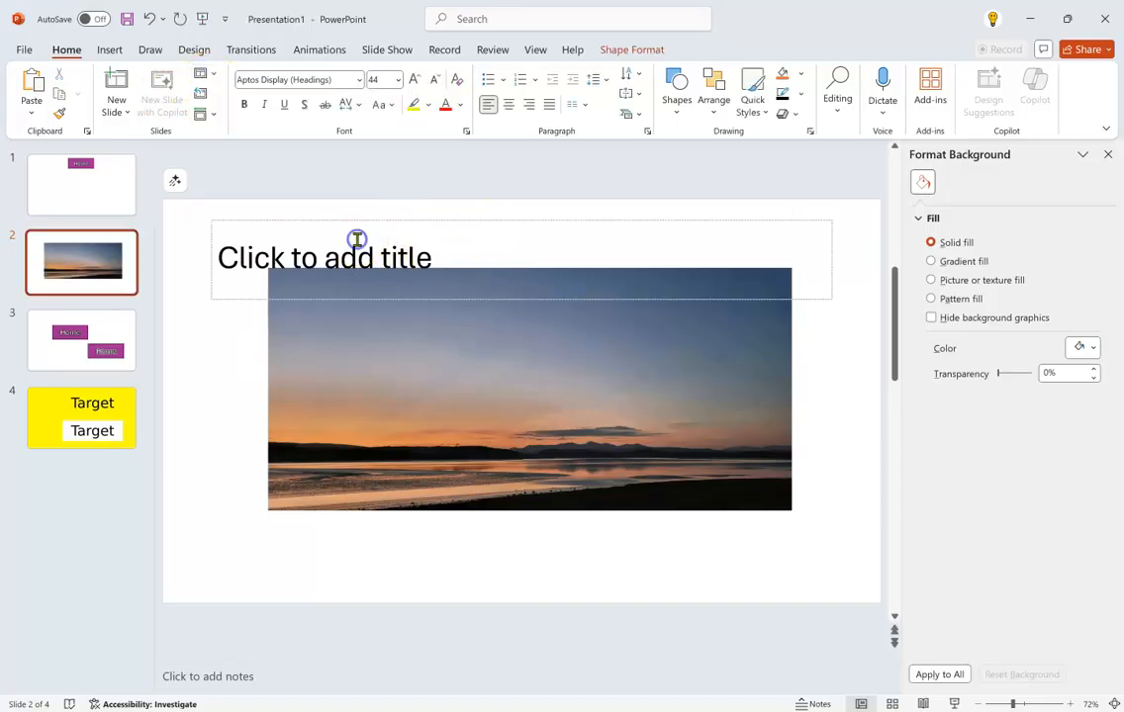